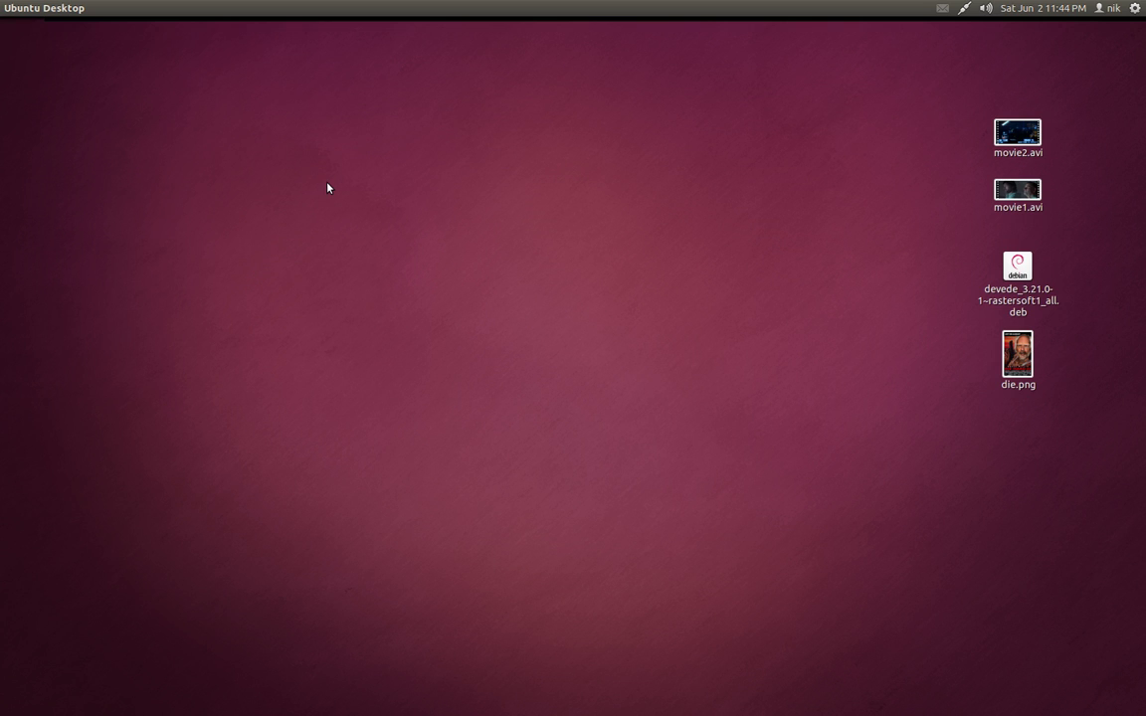
Step: Switch to Chrome and open the HandBrake Releases PPA for Ubuntu from the HandBrake site's download page
mouse_move(2, 137)
click(21, 117)
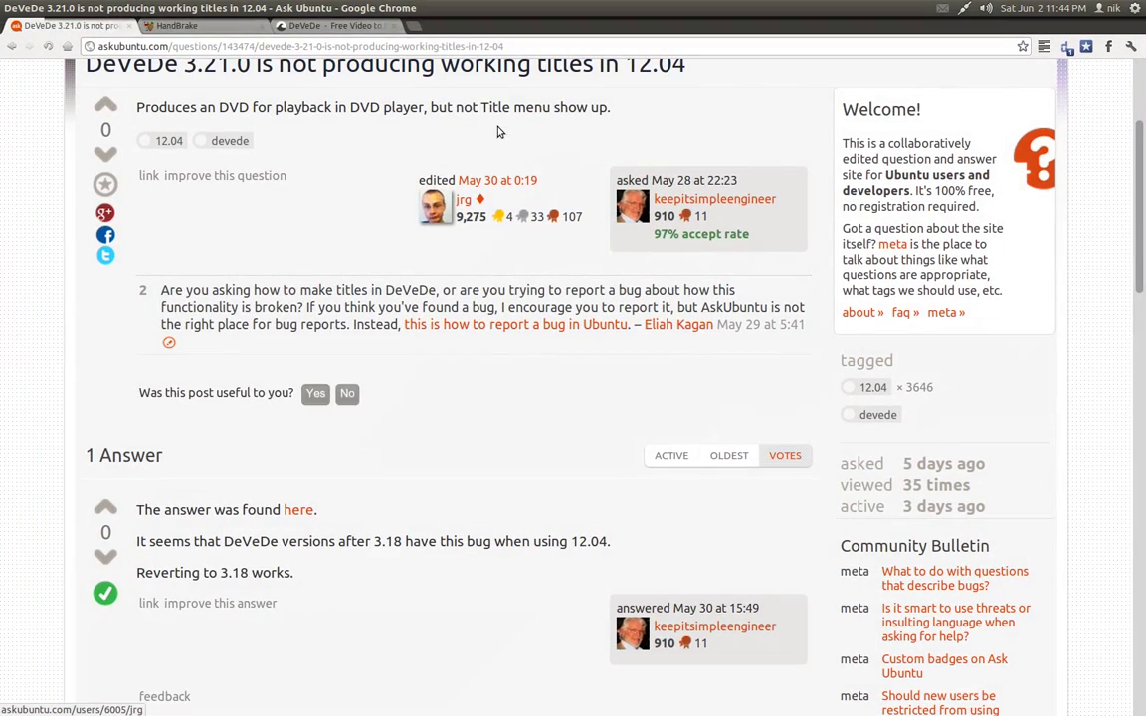
key(ctrl+shift+Tab)
key(ctrl+shift+Tab)
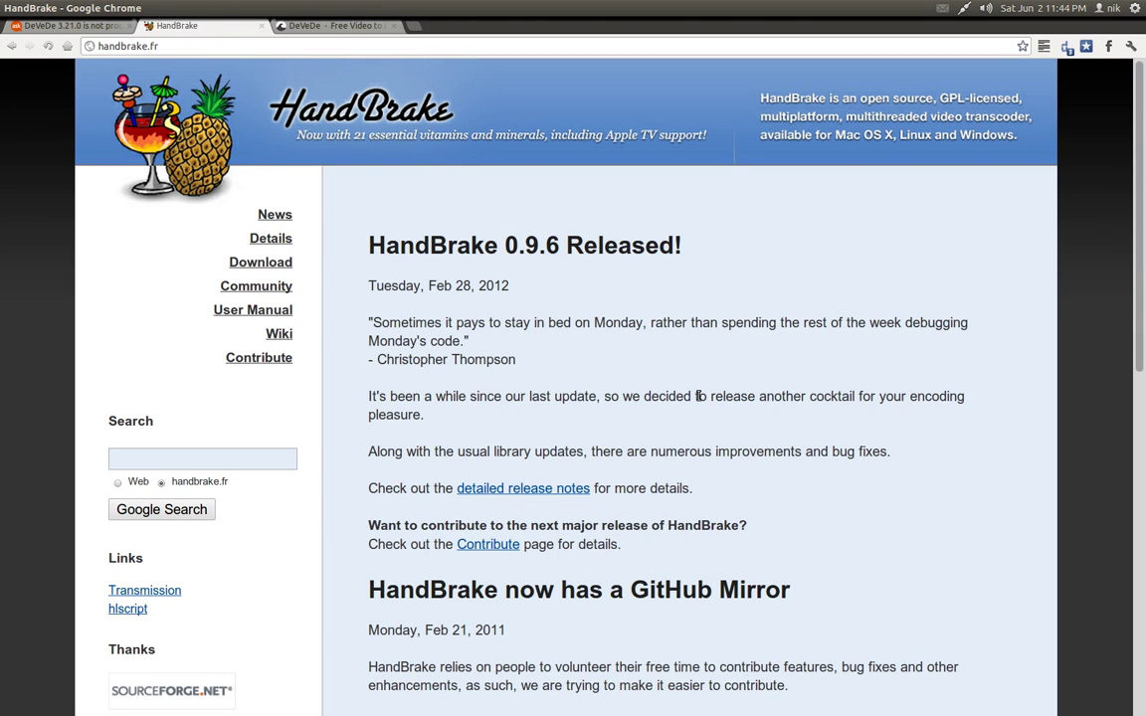
click(262, 262)
scroll(609, 417, down, 3)
click(566, 383)
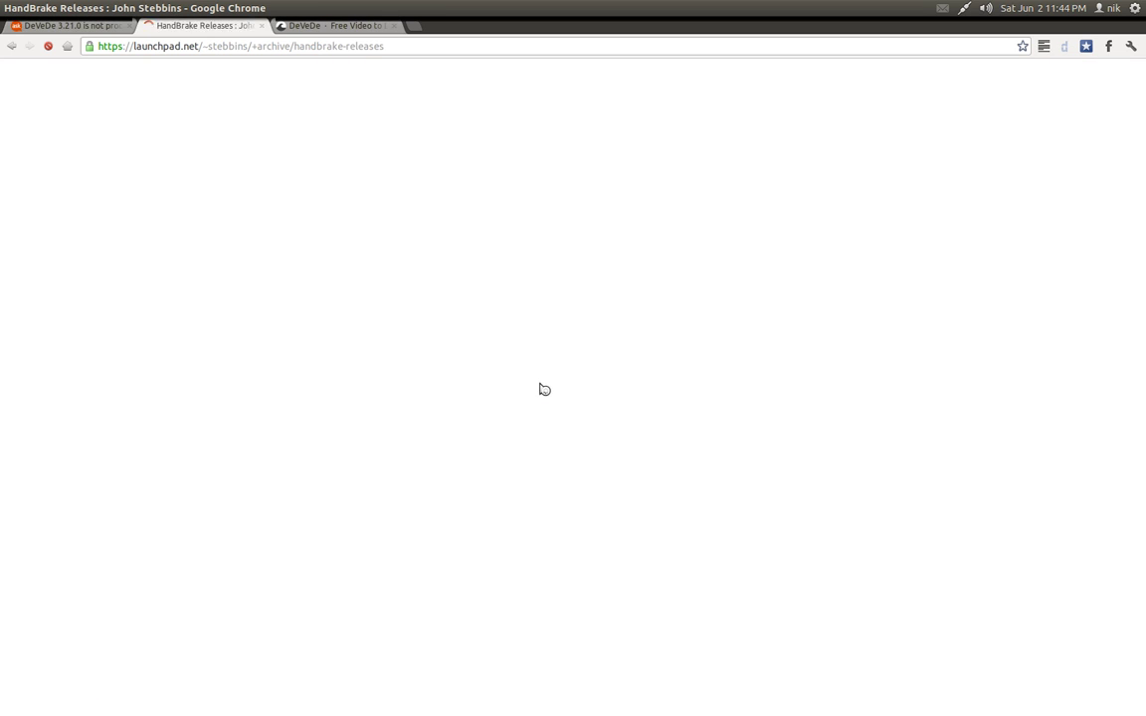
Step: Examine the PPA's overview of published HandBrake packages and the Ubuntu series offered in its series filter
scroll(420, 433, down, 3)
scroll(420, 430, down, 5)
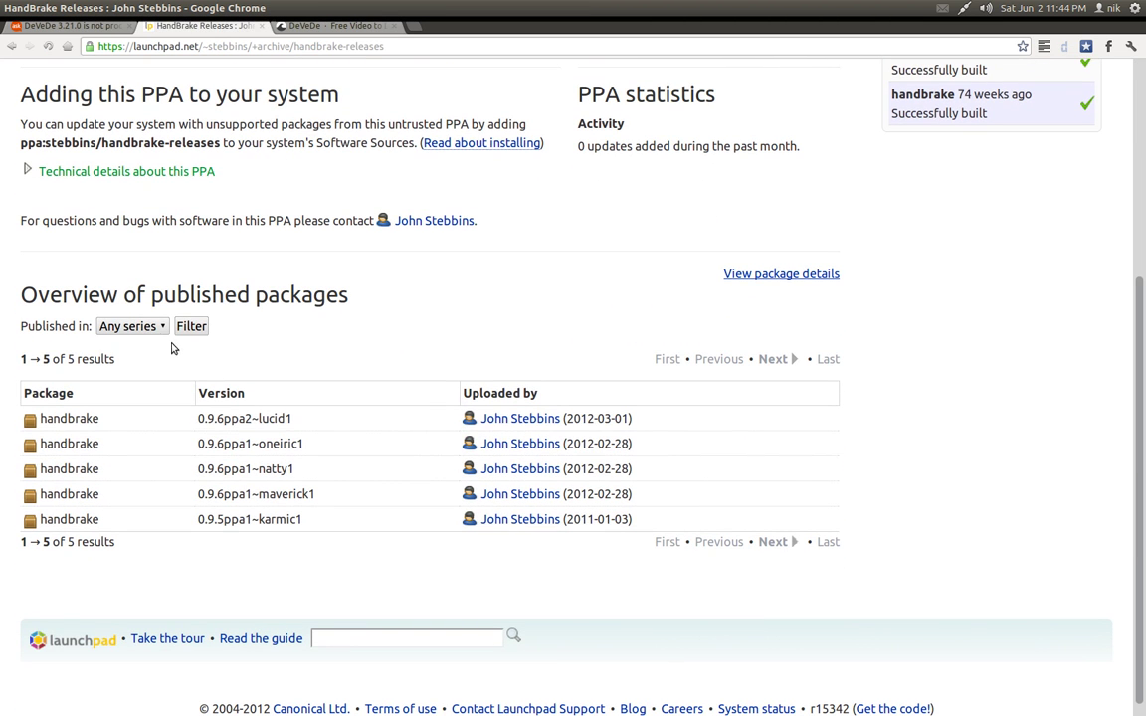
click(137, 328)
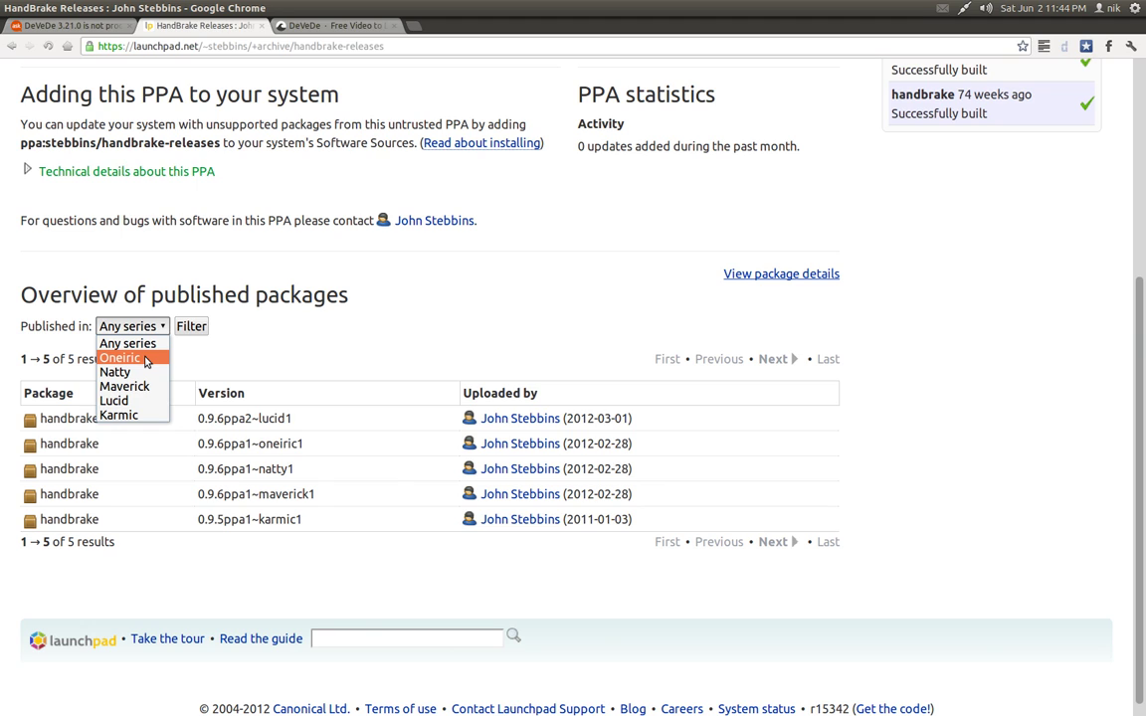
click(378, 372)
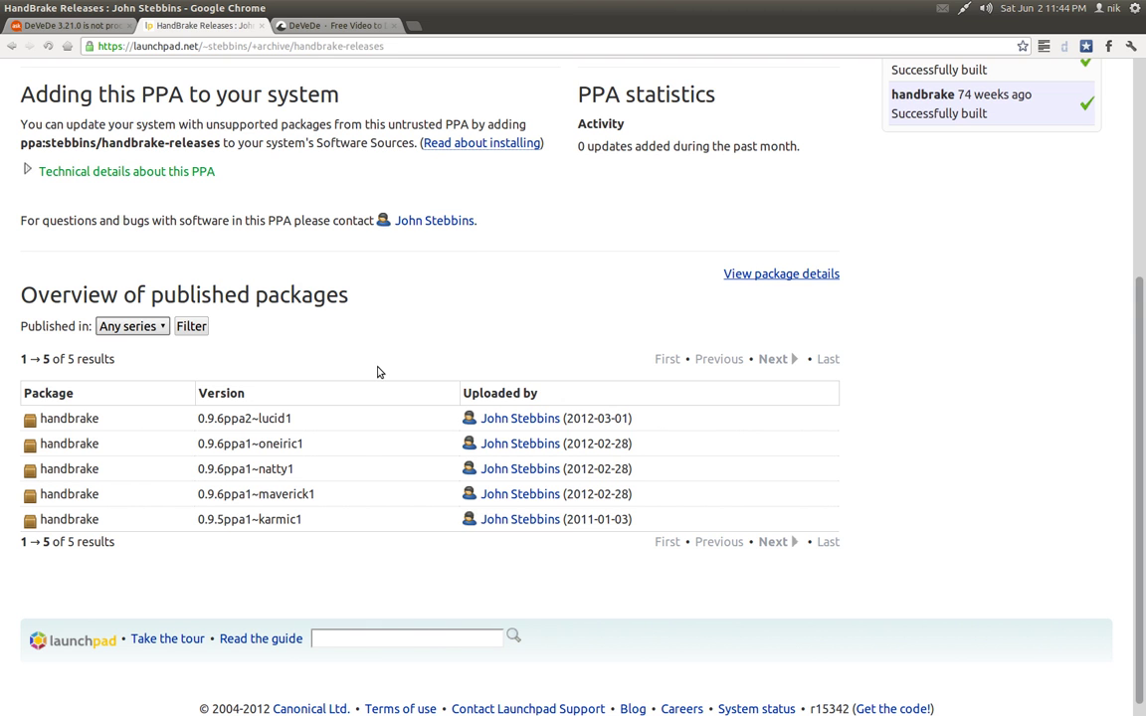
scroll(378, 372, up, 5)
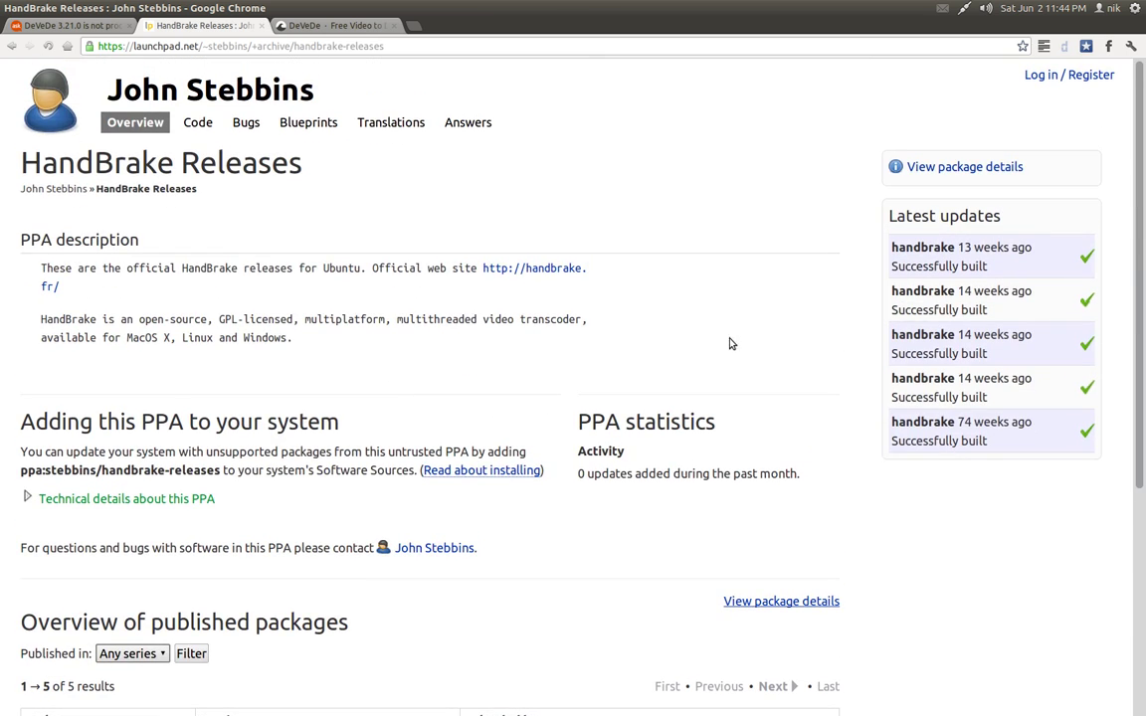
Step: View the PPA's package details and expand the handbrake 0.9.6ppa1~oneiric1 entry down to its builds and package files
click(957, 176)
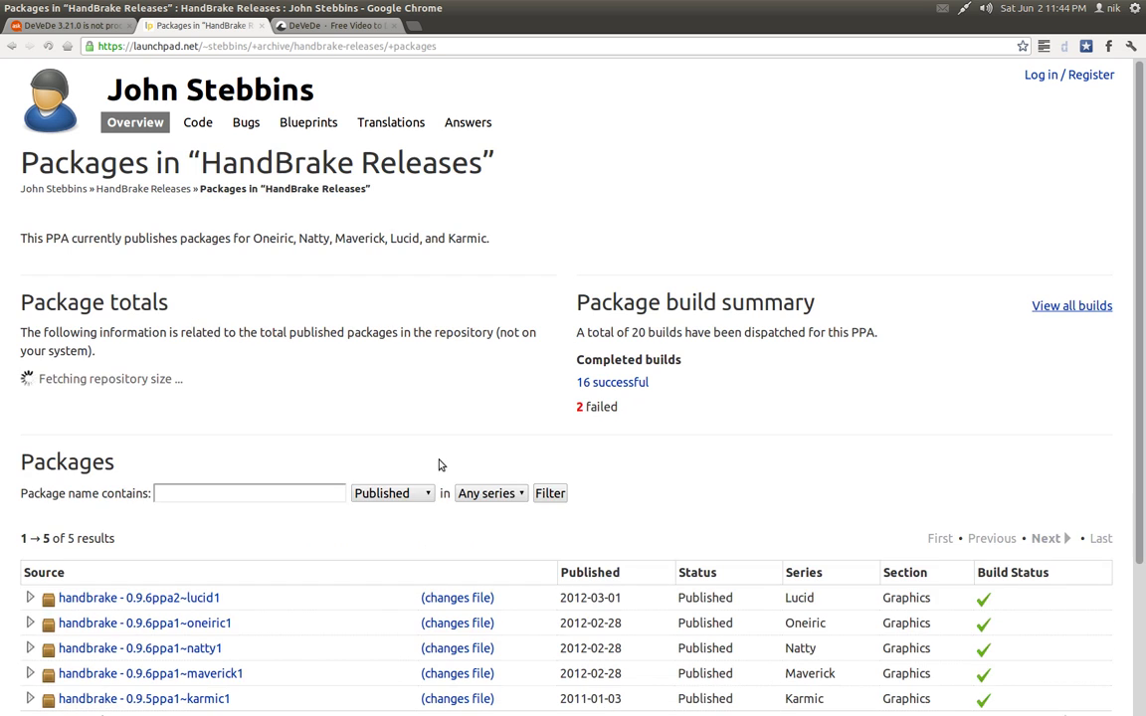
scroll(375, 460, down, 4)
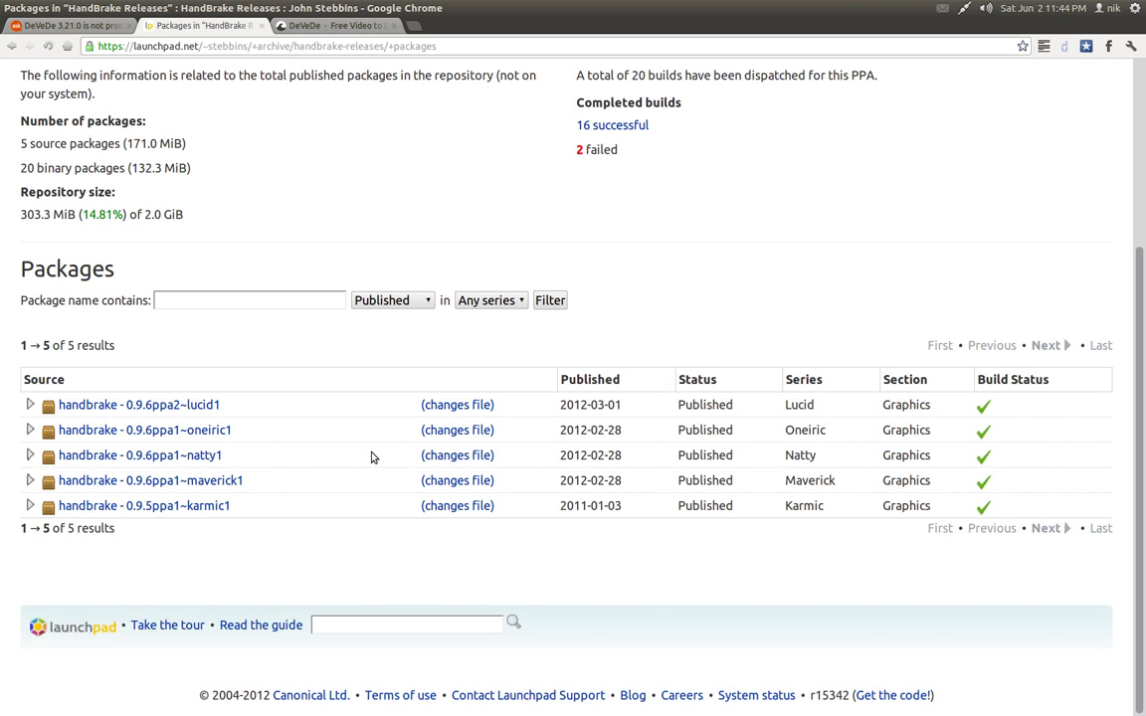
click(195, 435)
scroll(363, 488, down, 4)
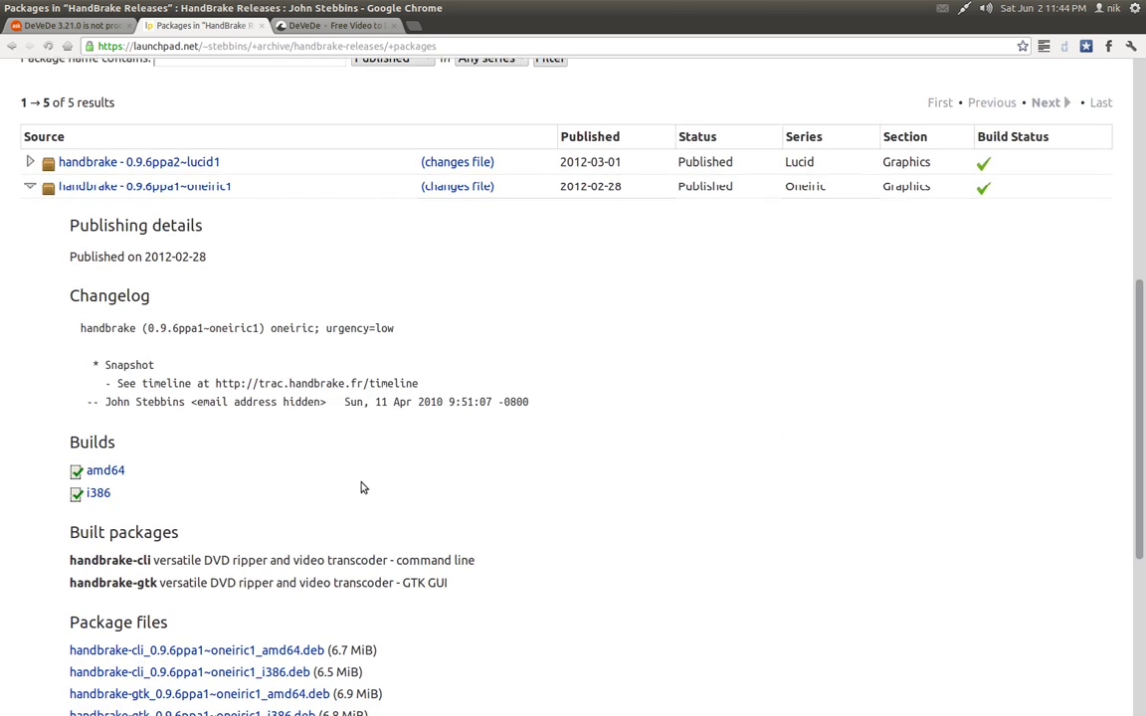
scroll(363, 488, down, 2)
Step: Open the amd64 build page and bring up the save prompt for handbrake-gtk_0.9.6ppa1~oneiric1_amd64.deb, closing it without saving
click(110, 389)
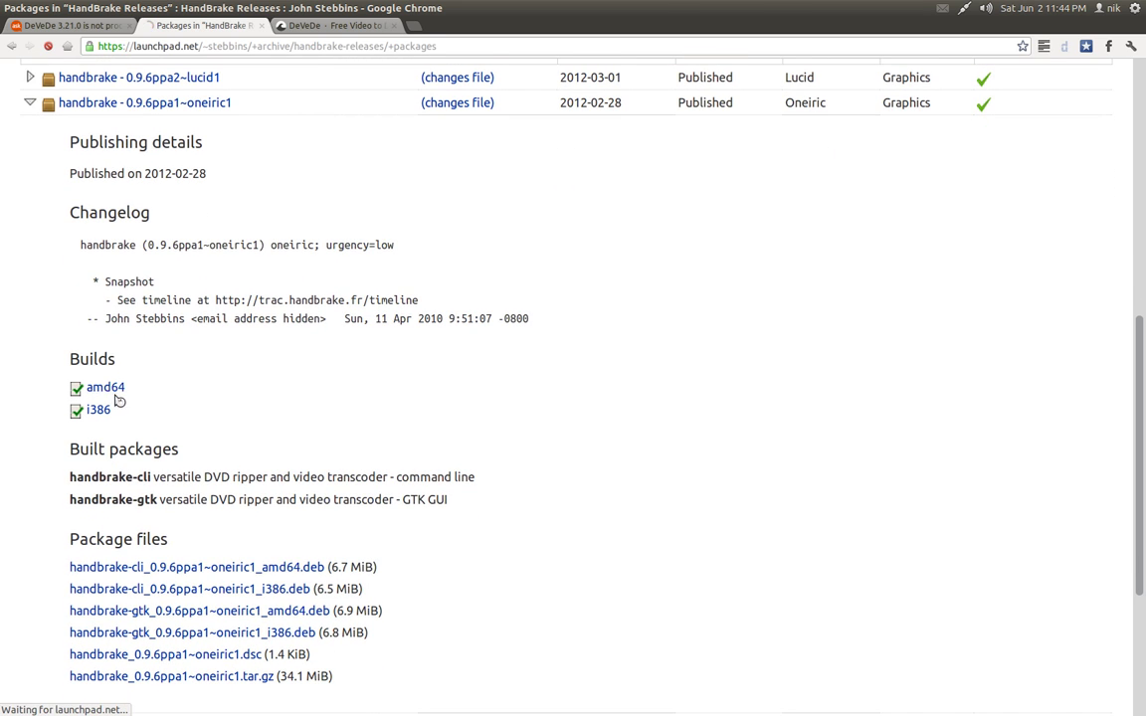
scroll(372, 448, down, 3)
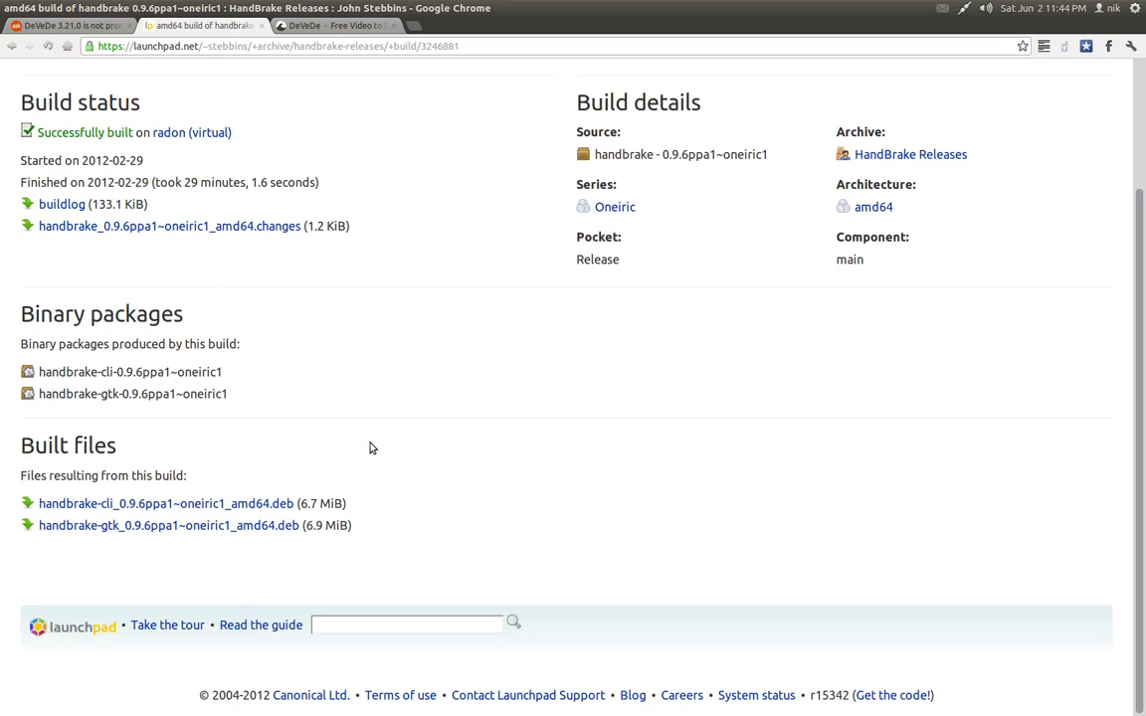
click(159, 535)
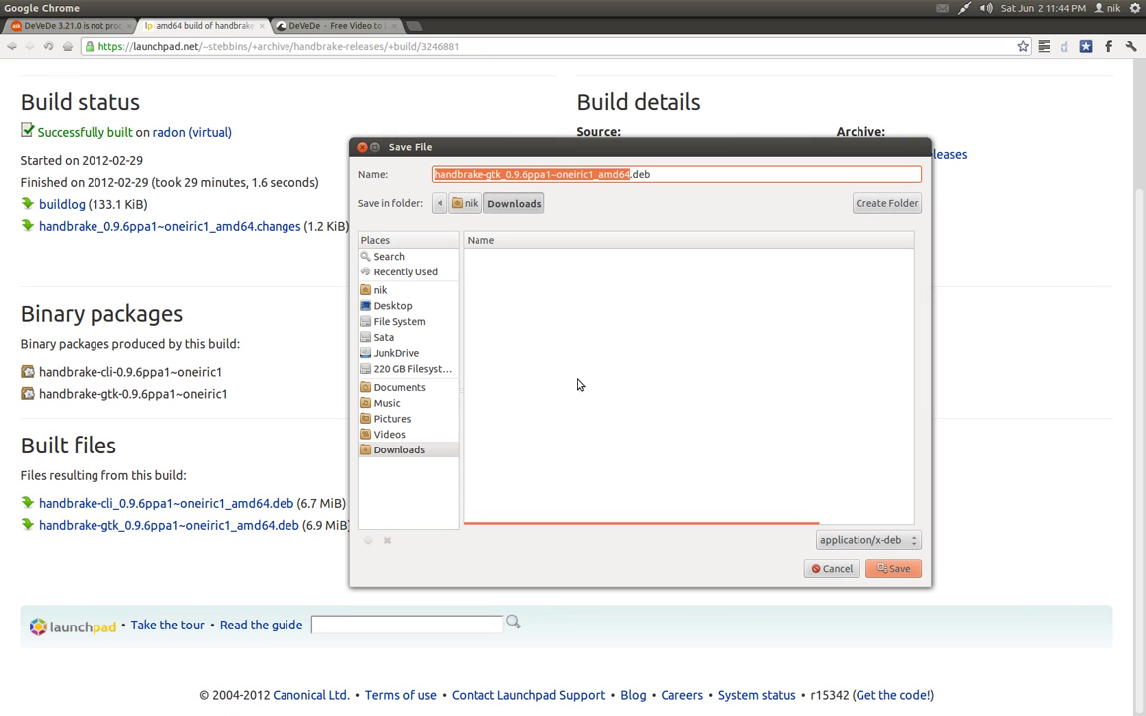
click(362, 147)
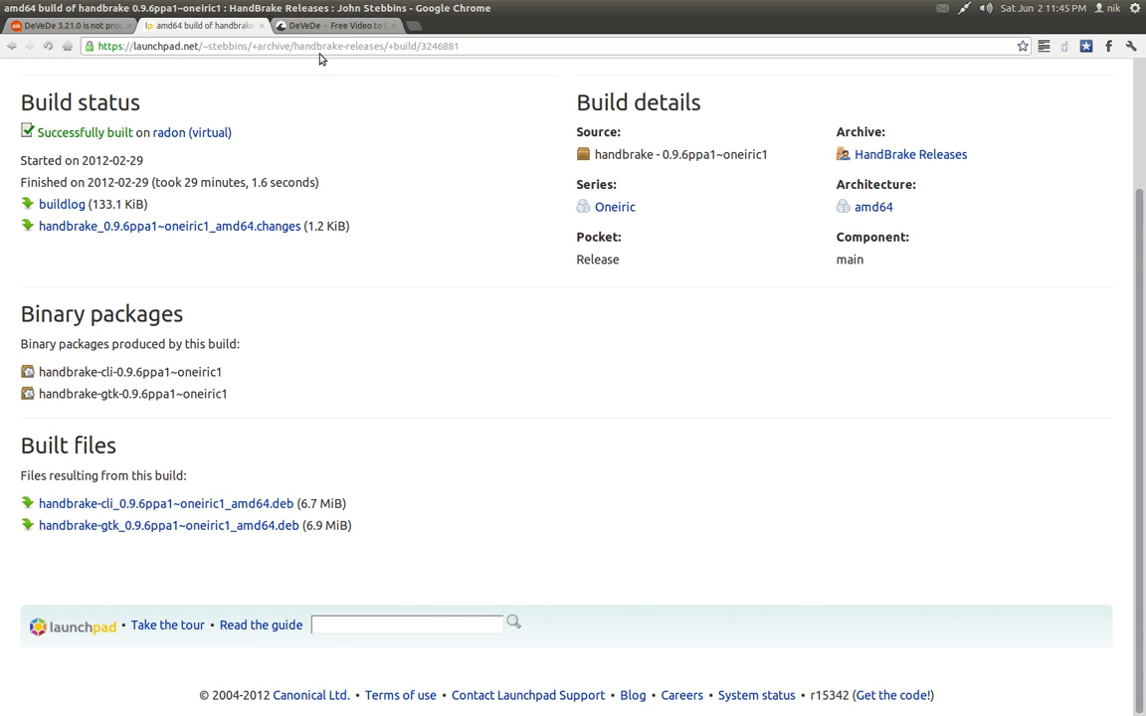
Step: Look over the DeVeDe home page and the Ask Ubuntu question about DeVeDe 3.21.0 titles, and return to the DeVeDe site
click(321, 27)
scroll(48, 272, down, 2)
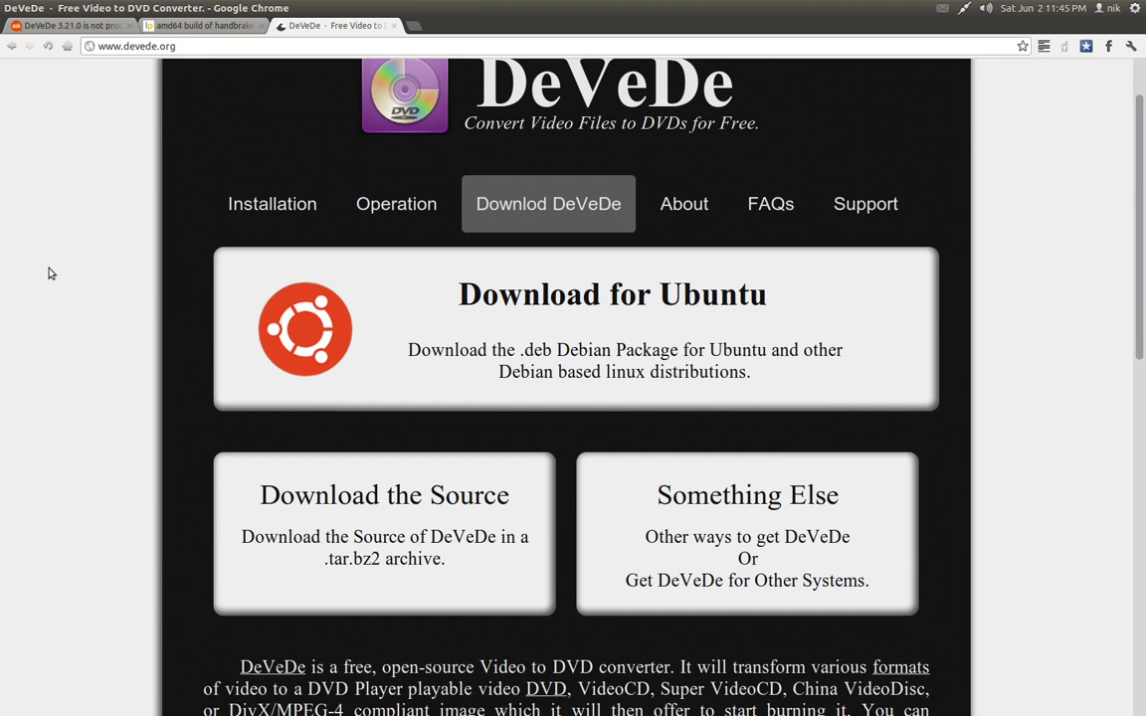
scroll(50, 271, up, 2)
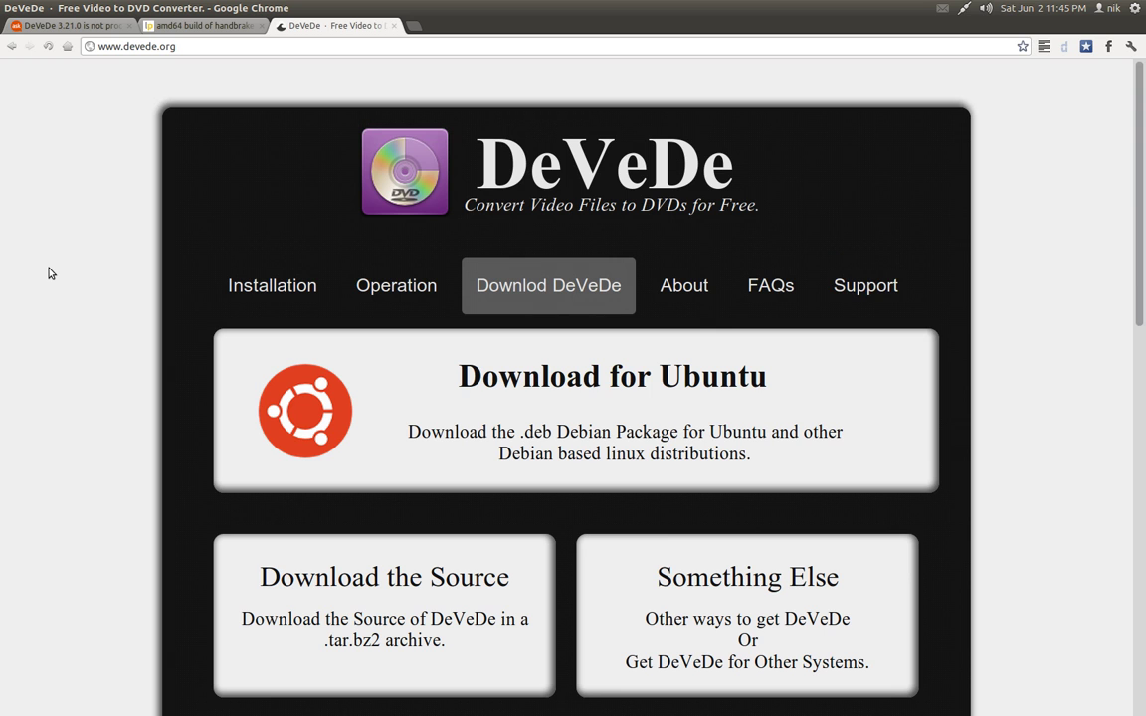
click(71, 25)
scroll(26, 333, up, 1)
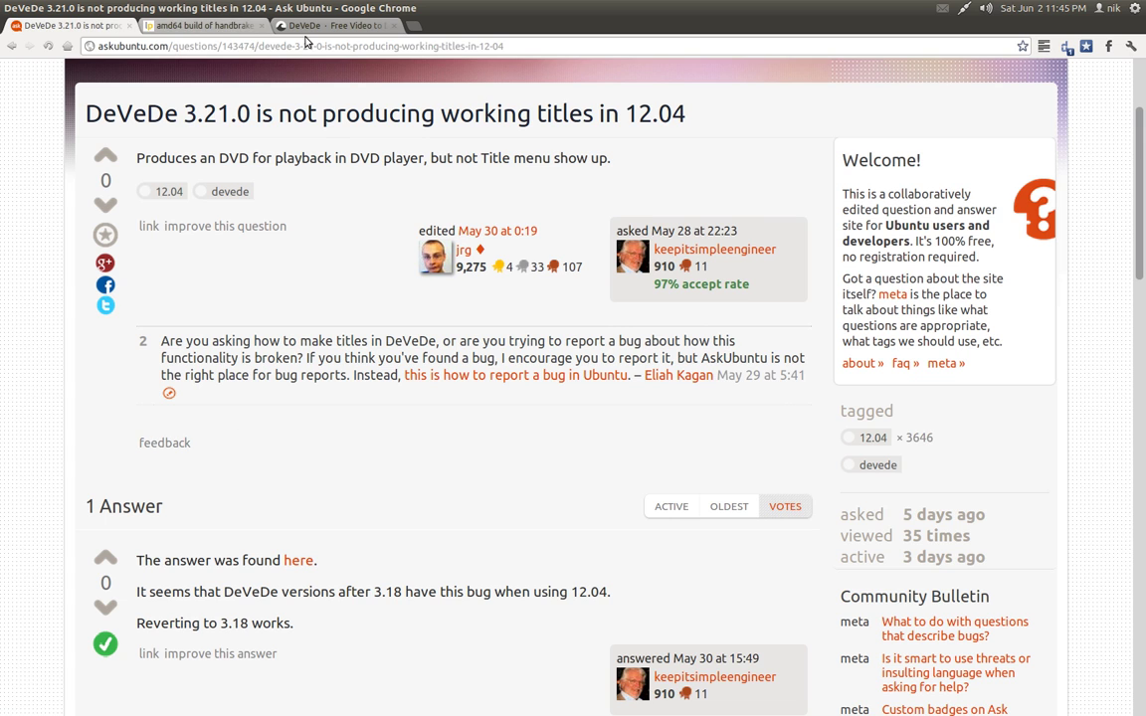
click(334, 25)
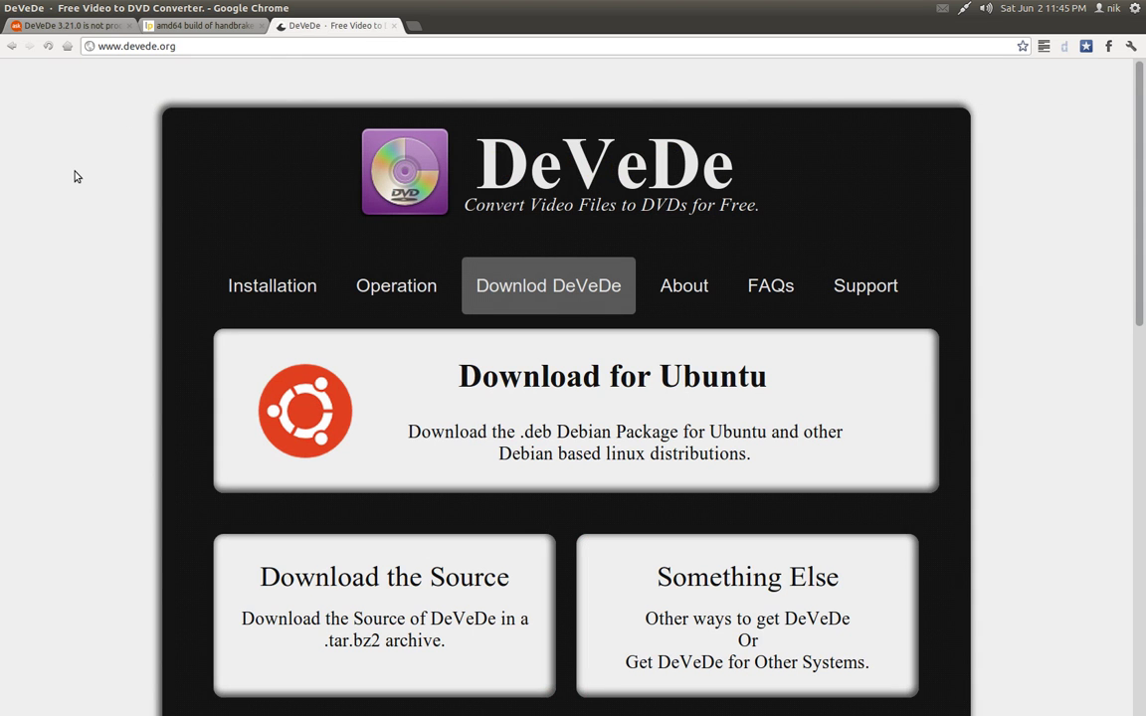
Step: Minimize the browser and bring up DeVeDe's disc type selection window
click(22, 7)
mouse_move(20, 560)
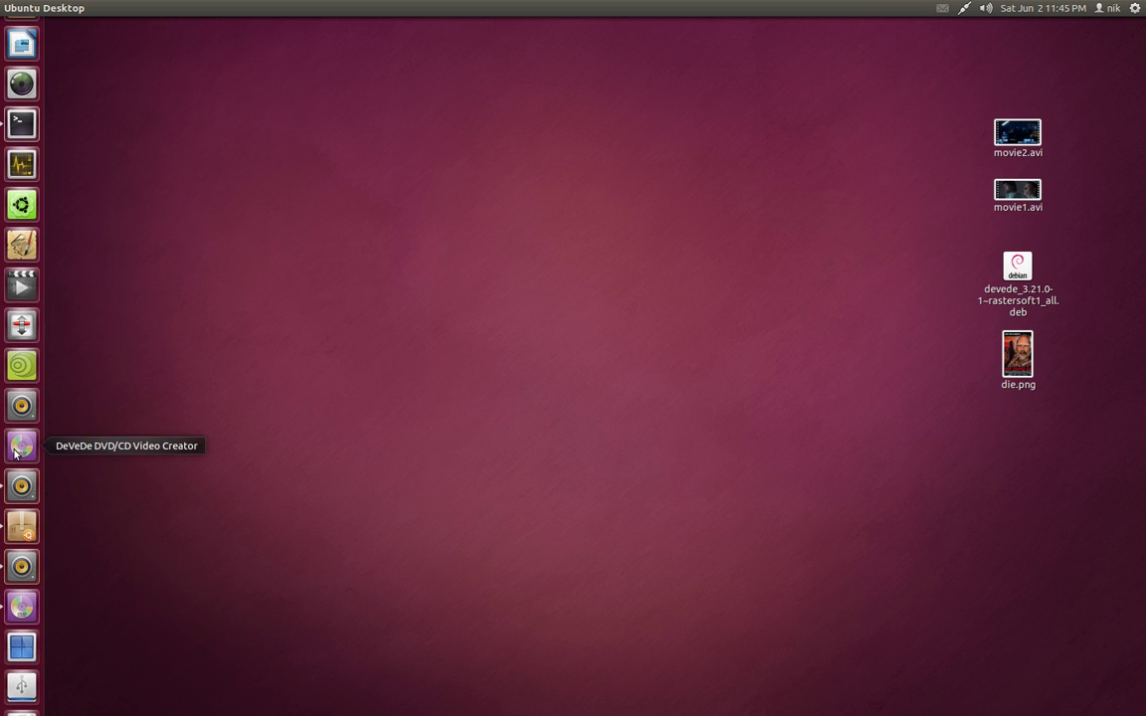
click(20, 606)
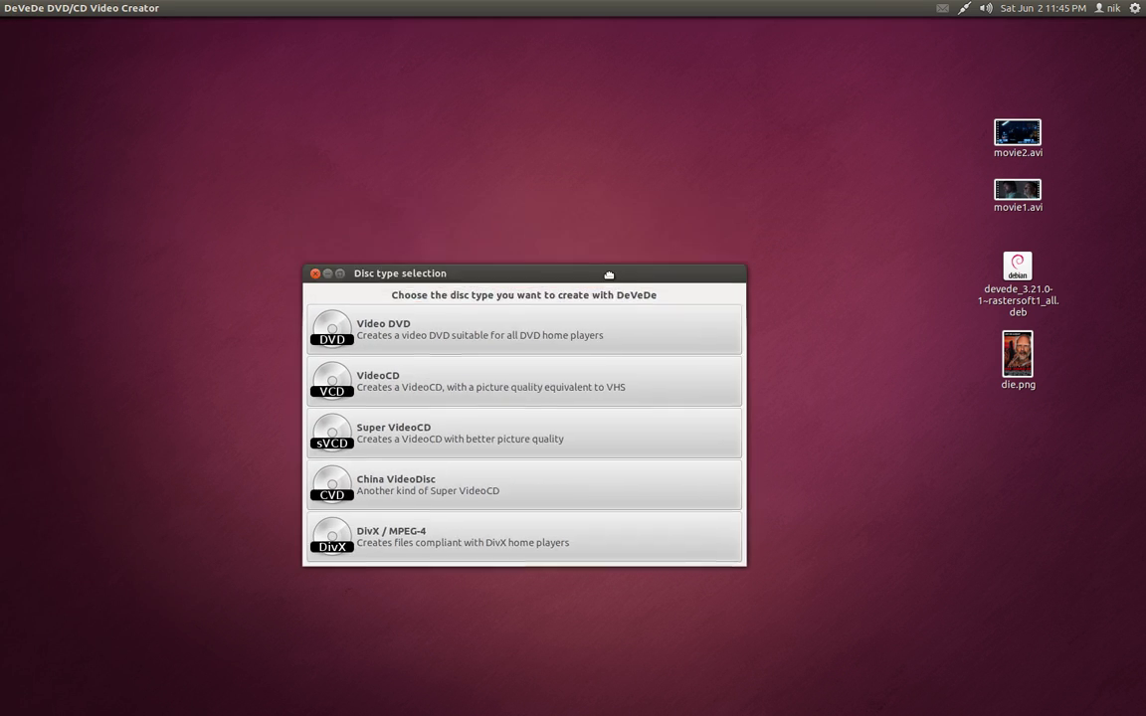
Step: Return to Chrome and download the Ubuntu package devede_3.21.0-1~rastersoft1_all.deb from the DeVeDe website
mouse_move(2, 420)
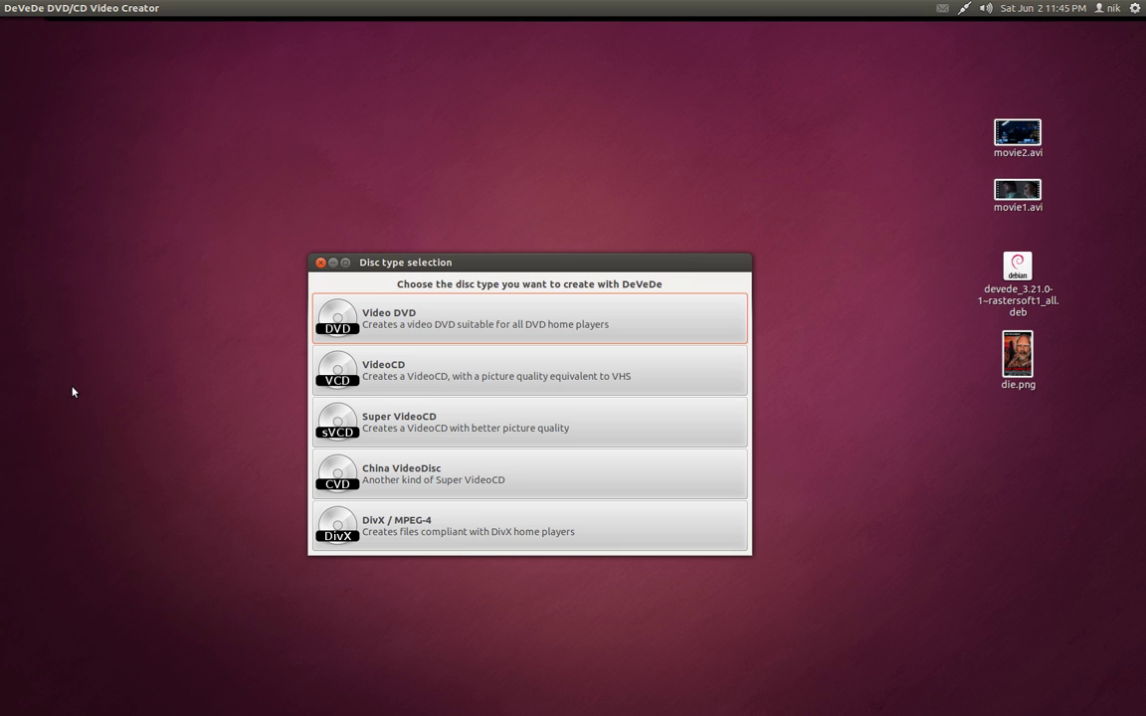
mouse_move(2, 192)
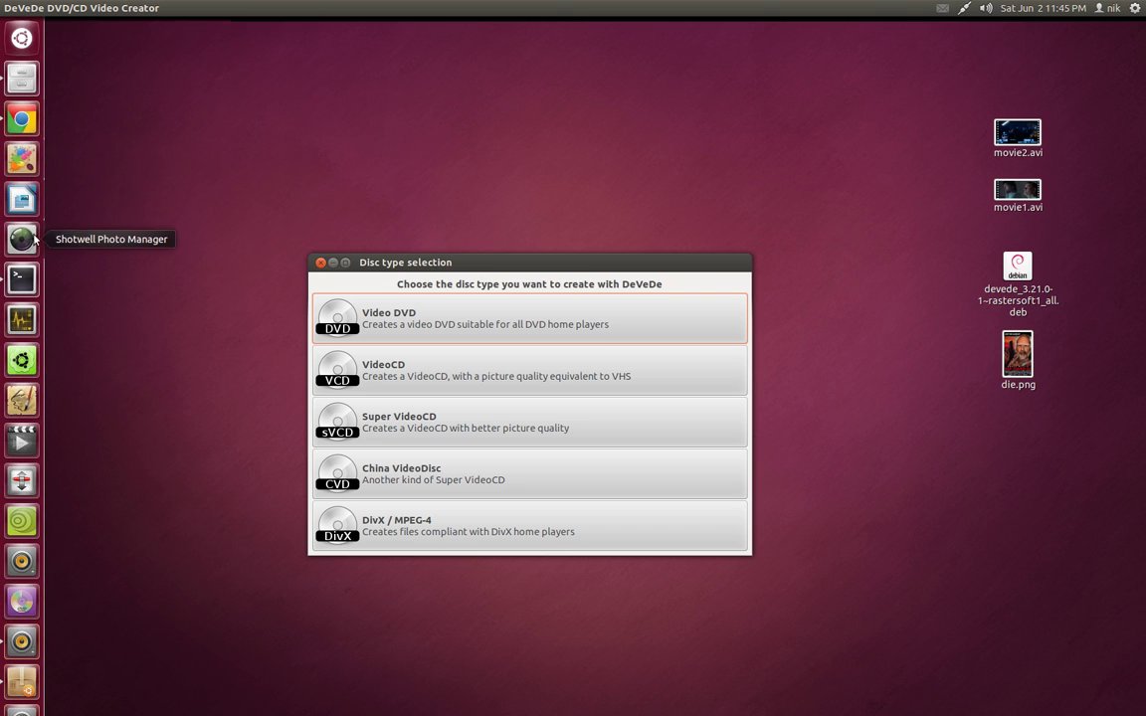
click(22, 121)
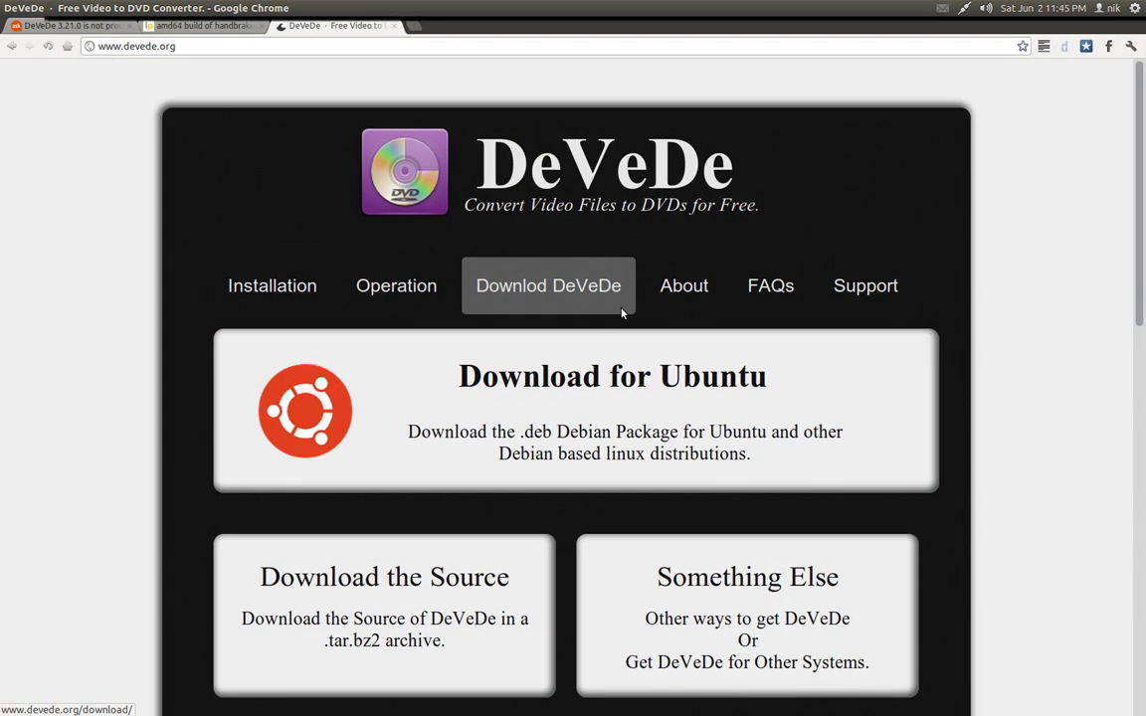
click(593, 378)
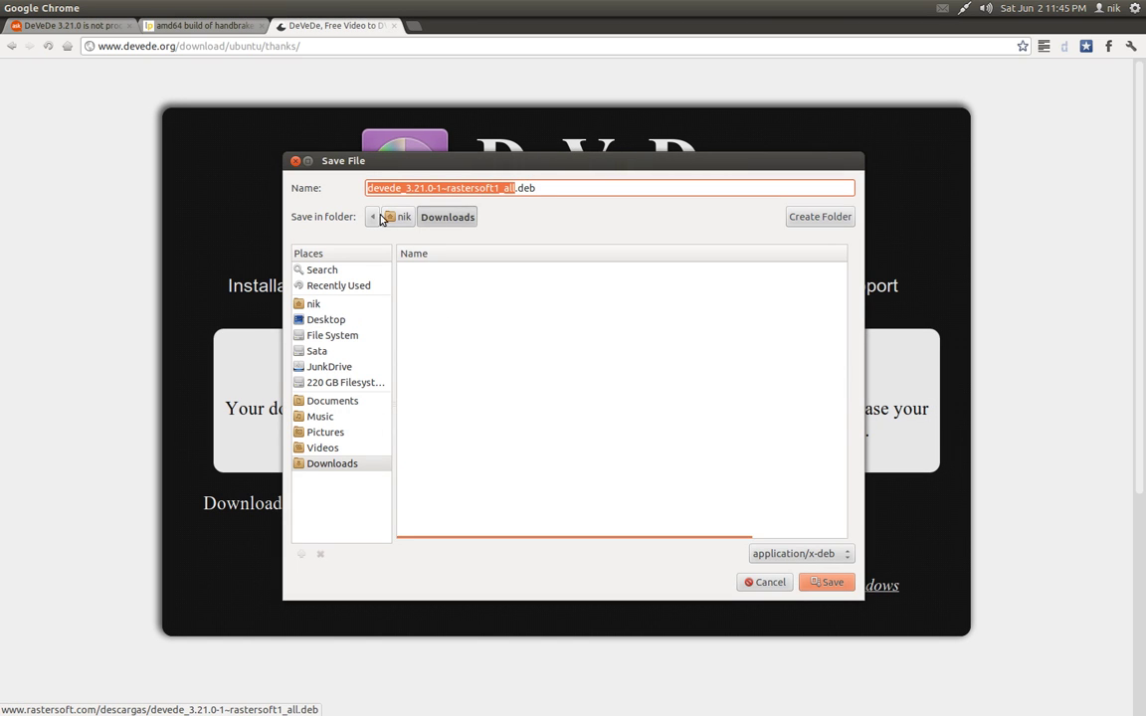
key(Return)
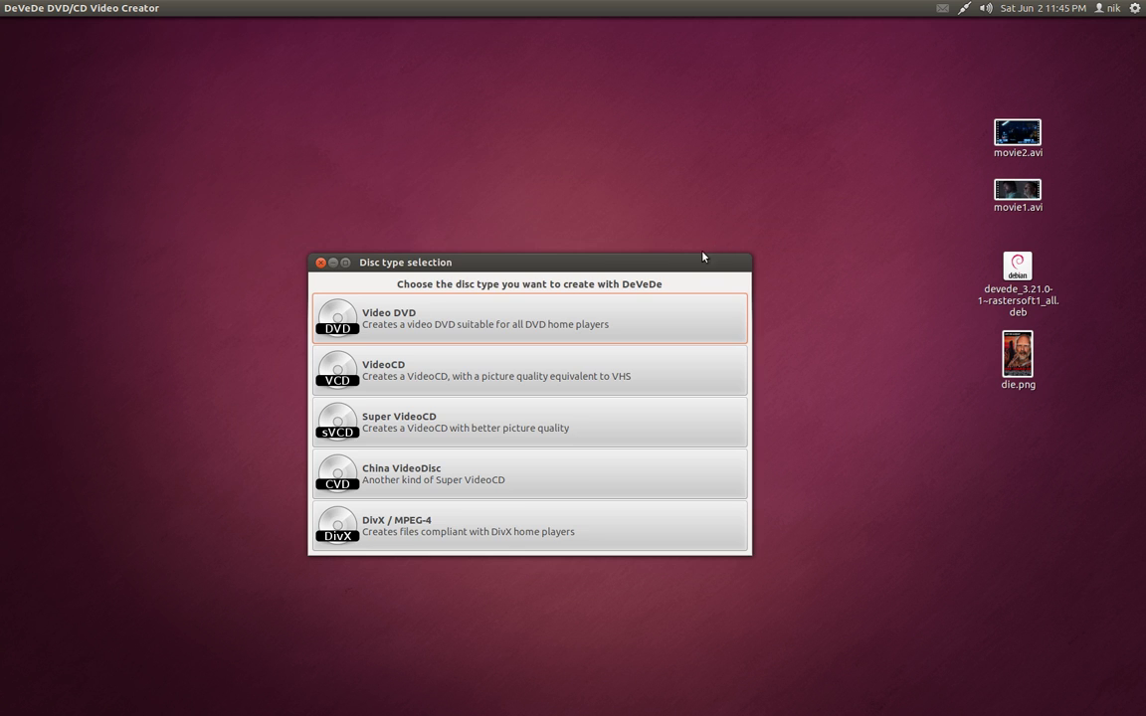
Step: Move the disc type window aside, open a Terminal and change to the Desktop directory with cd Desktop/
drag(702, 256, 605, 181)
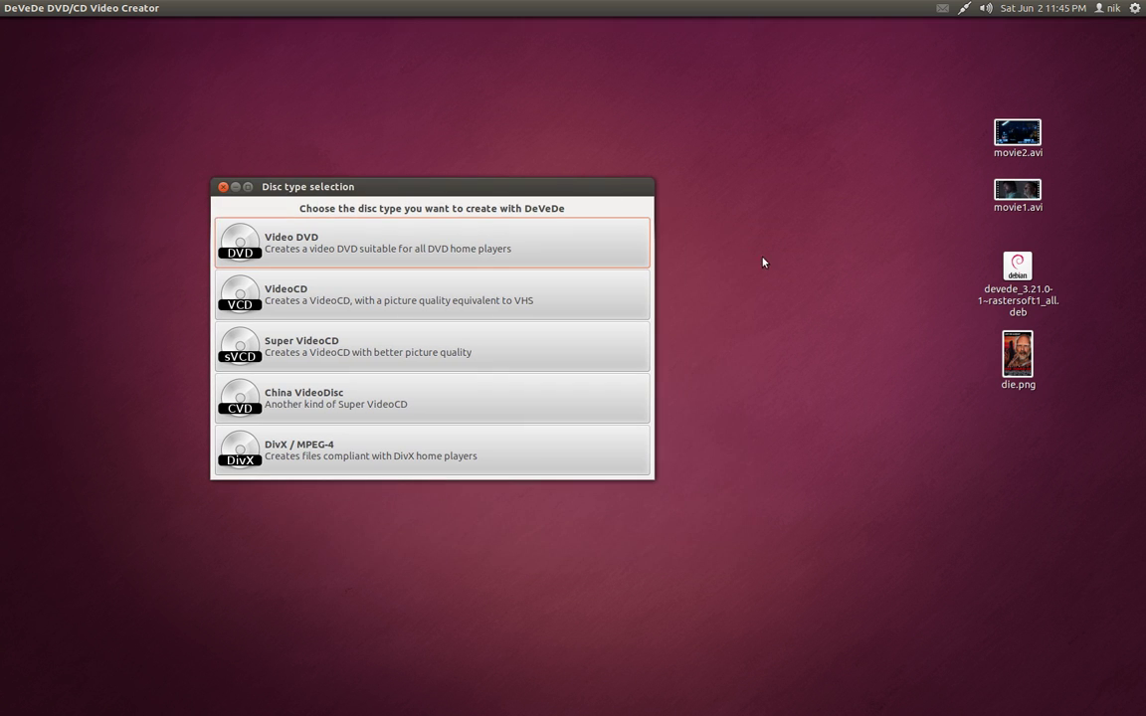
click(951, 308)
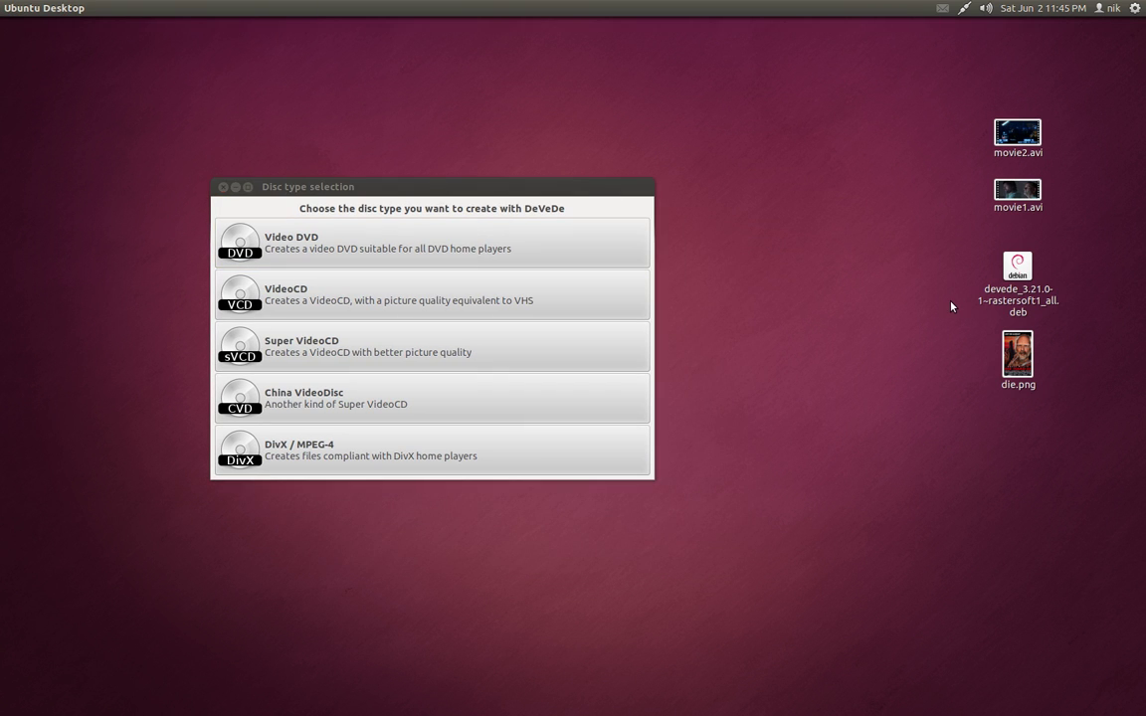
key(super)
text(ter)
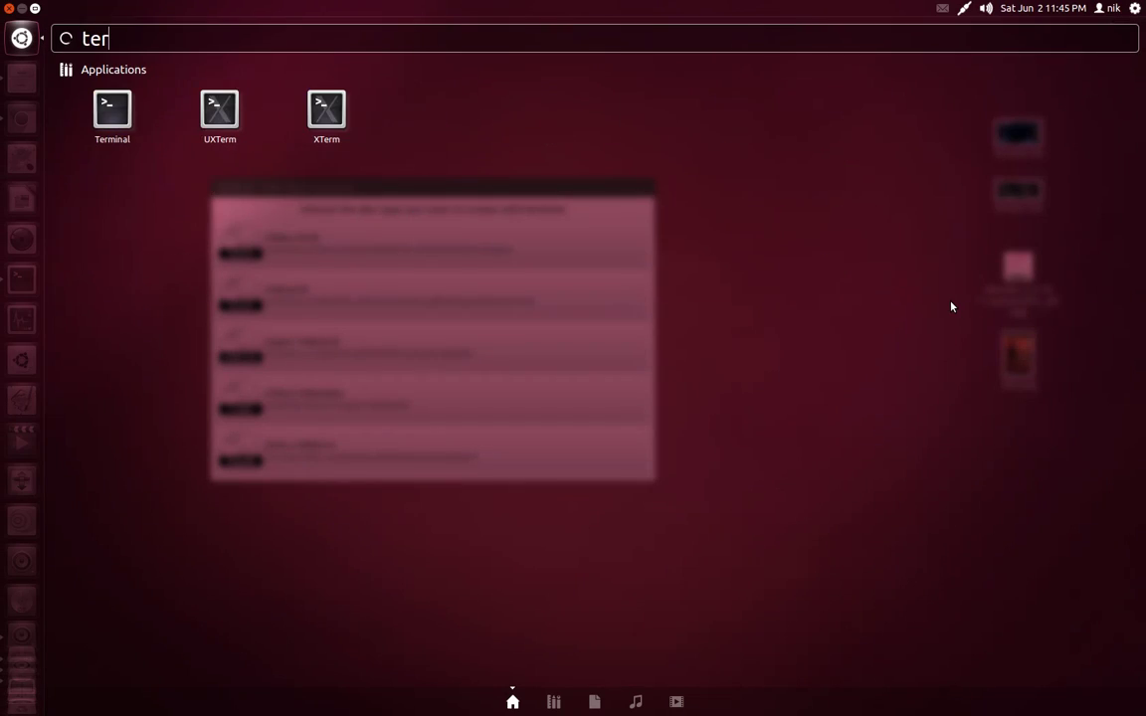
key(Return)
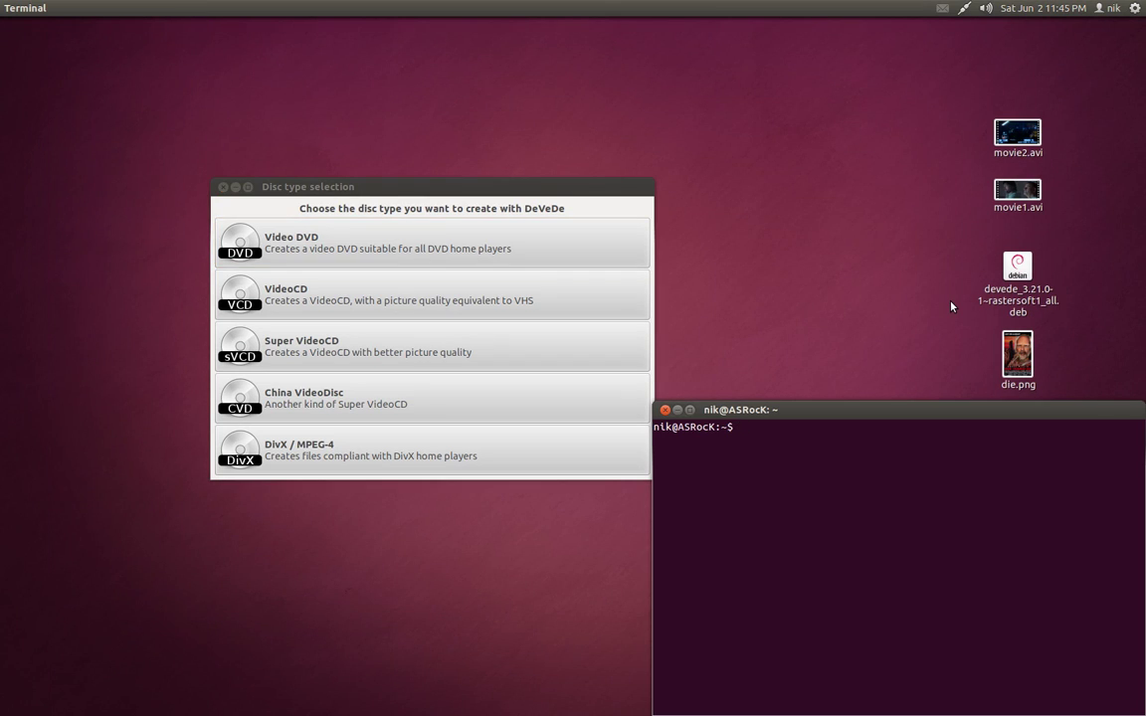
text(sudo dpkg -i *.deb)
key(Up)
key(Return)
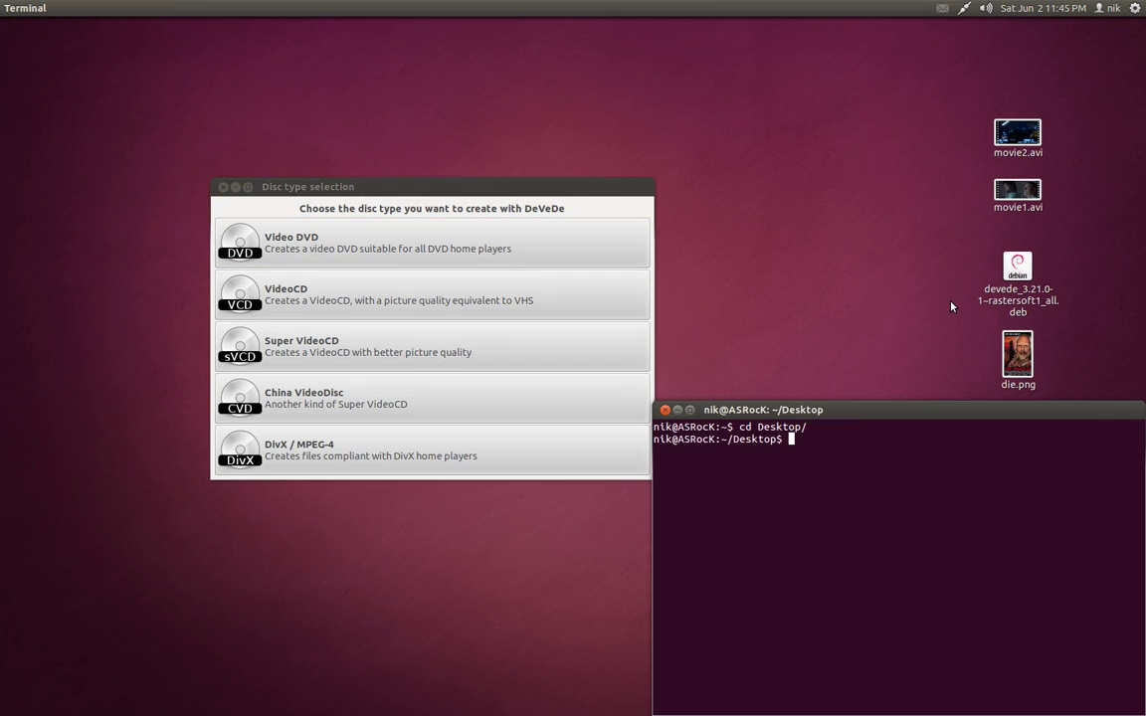
Step: Move the Terminal window, enter sudo dpkg -i *.deb at the prompt without running it, and minimize the Terminal
drag(941, 416, 732, 299)
key(Up)
key(Up)
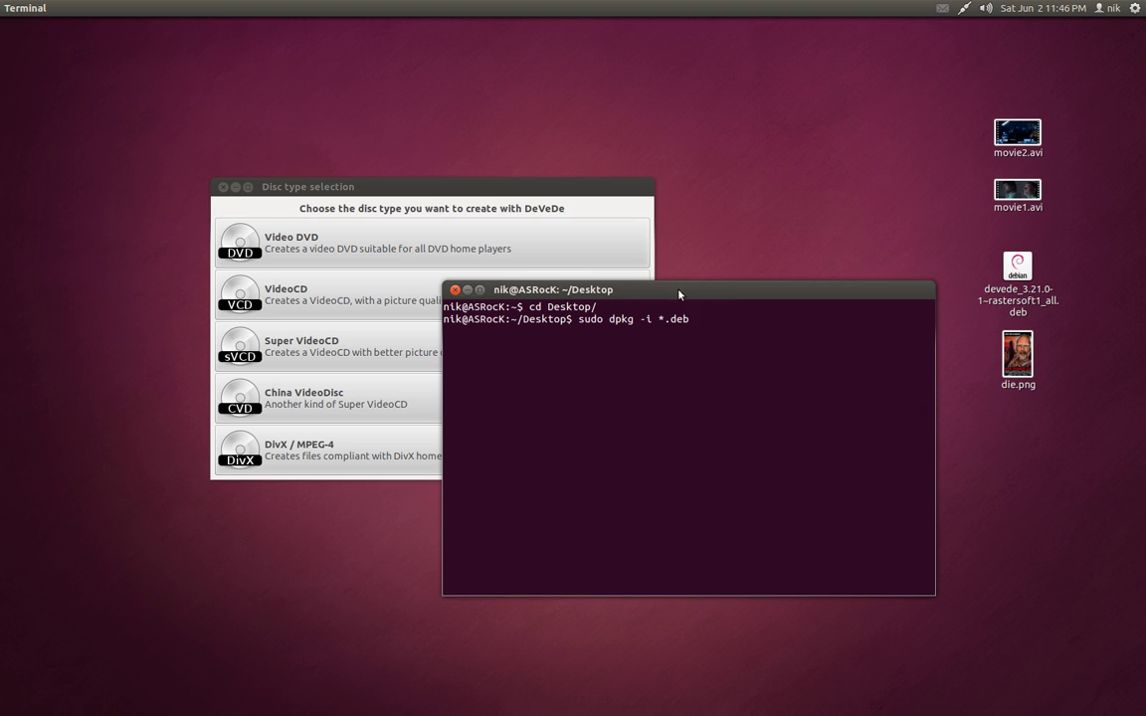
click(467, 289)
Step: Choose Video DVD as the disc type in DeVeDe and move the new disc structure window clear of the desktop files
drag(474, 199, 546, 206)
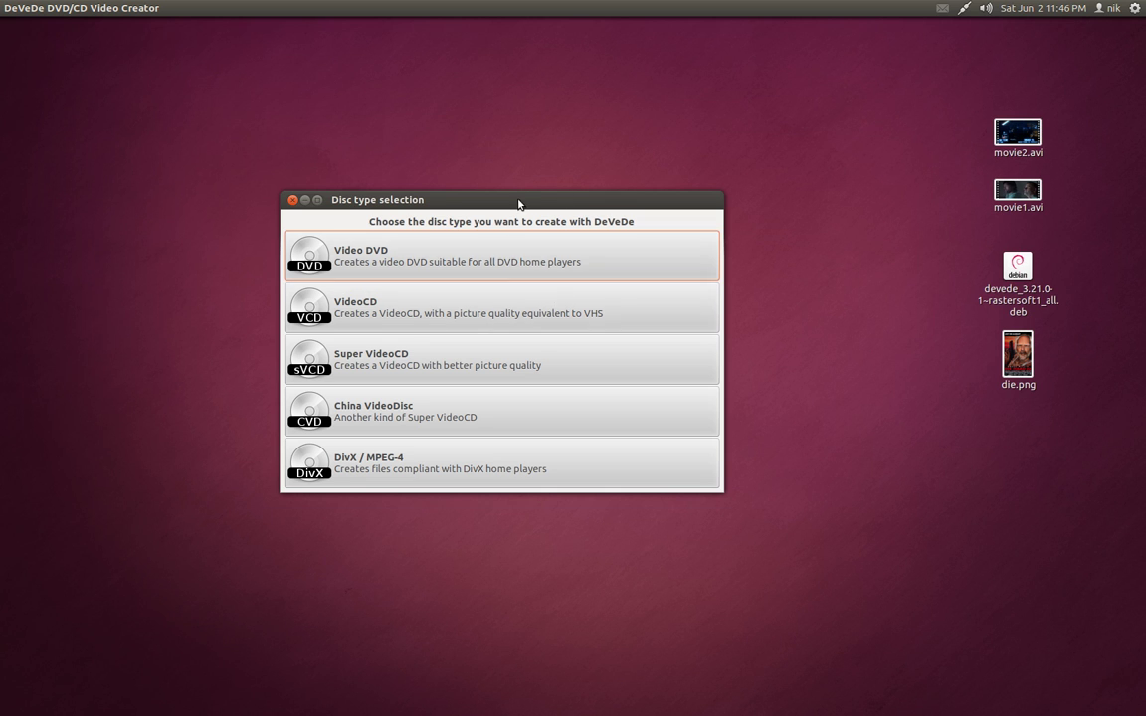
drag(519, 202, 475, 169)
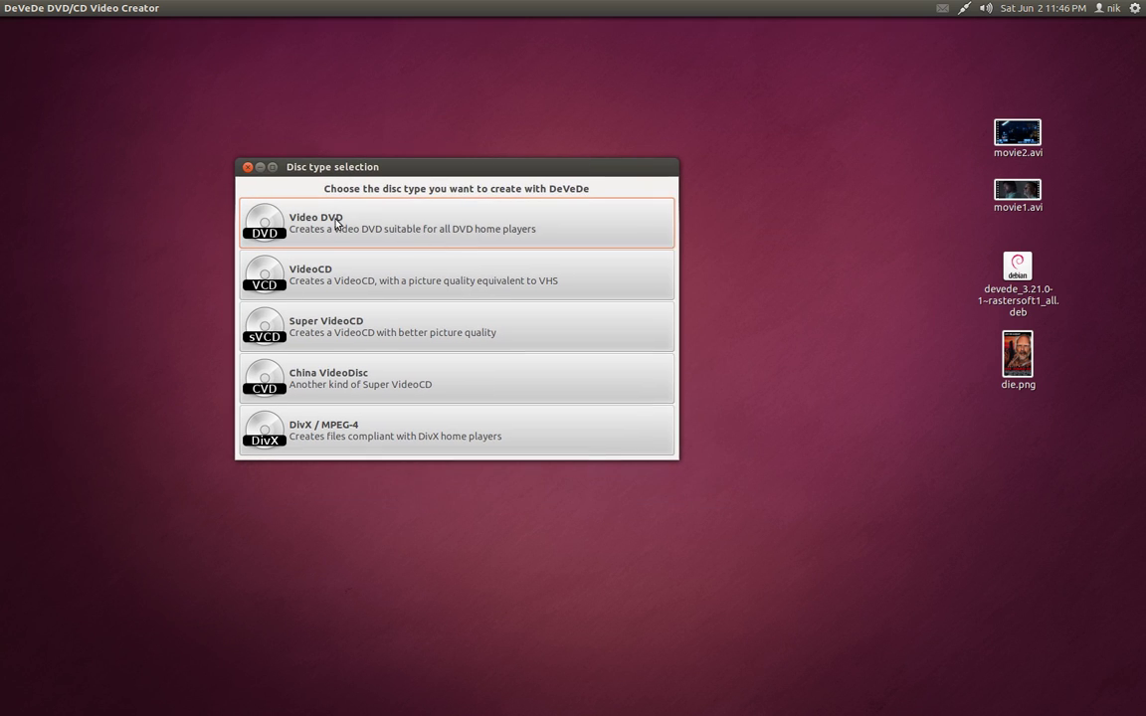
click(276, 219)
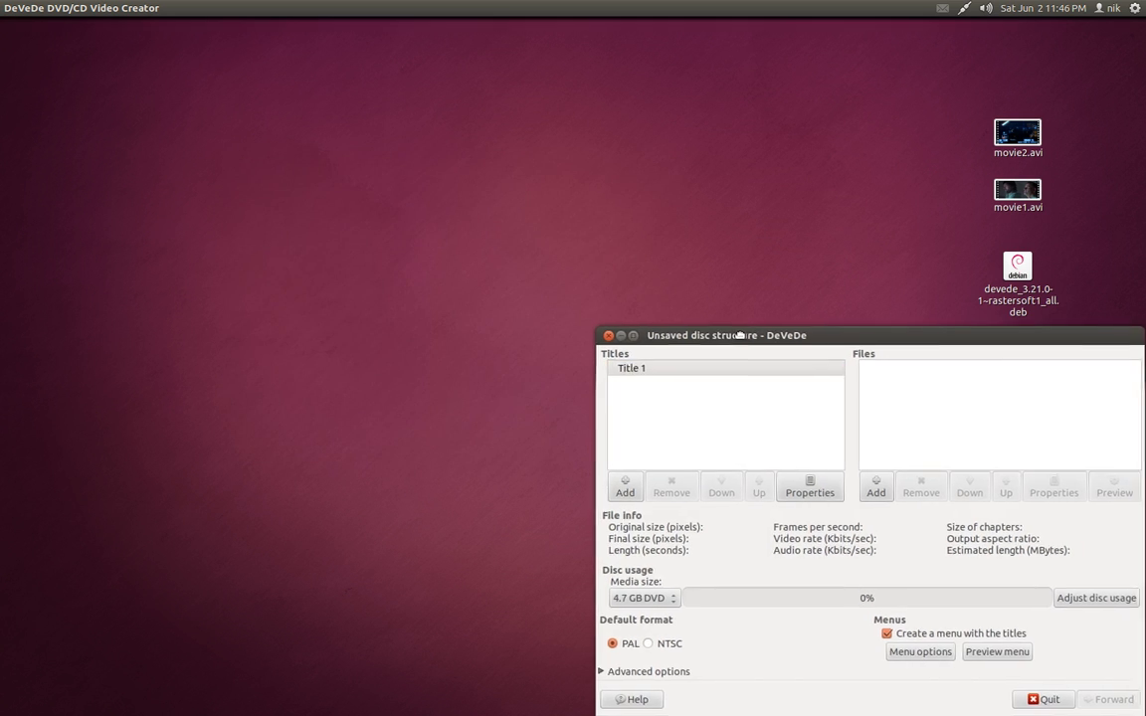
drag(742, 264, 266, 96)
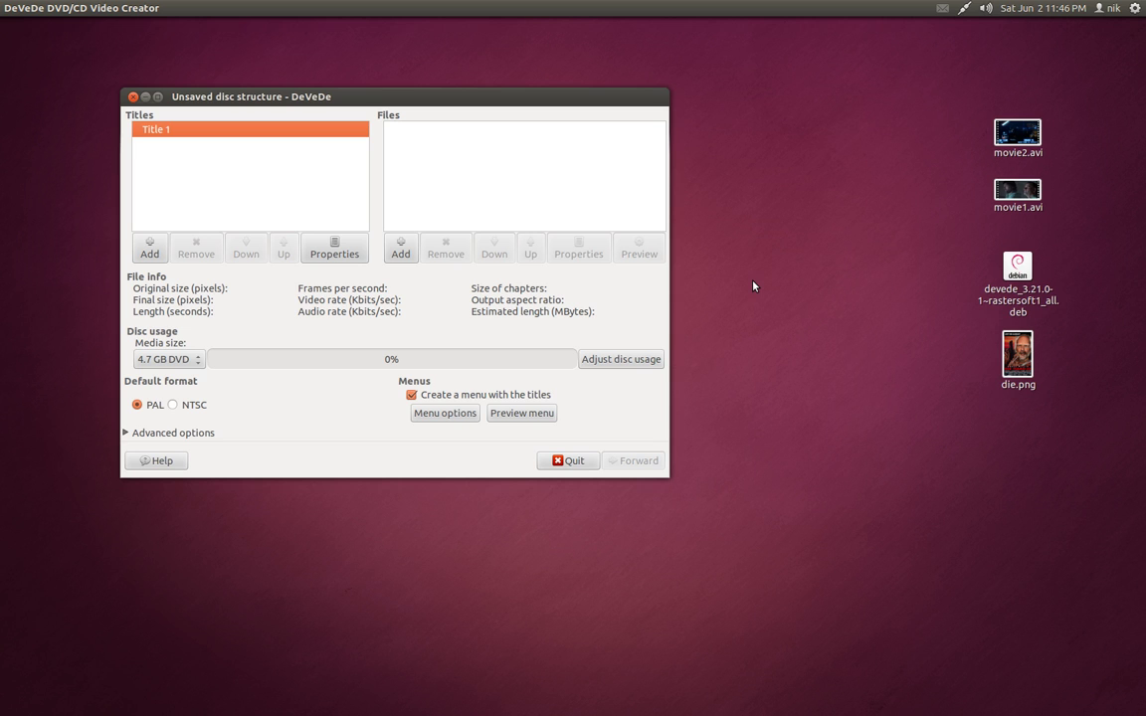
Step: Add movie1.avi from the desktop to the files of Title 1 and reposition the disc structure window
drag(1017, 191, 522, 185)
drag(557, 103, 660, 129)
click(570, 162)
Step: Rename Title 1 to "movie 1" in its title properties and shift the disc structure window slightly
click(361, 159)
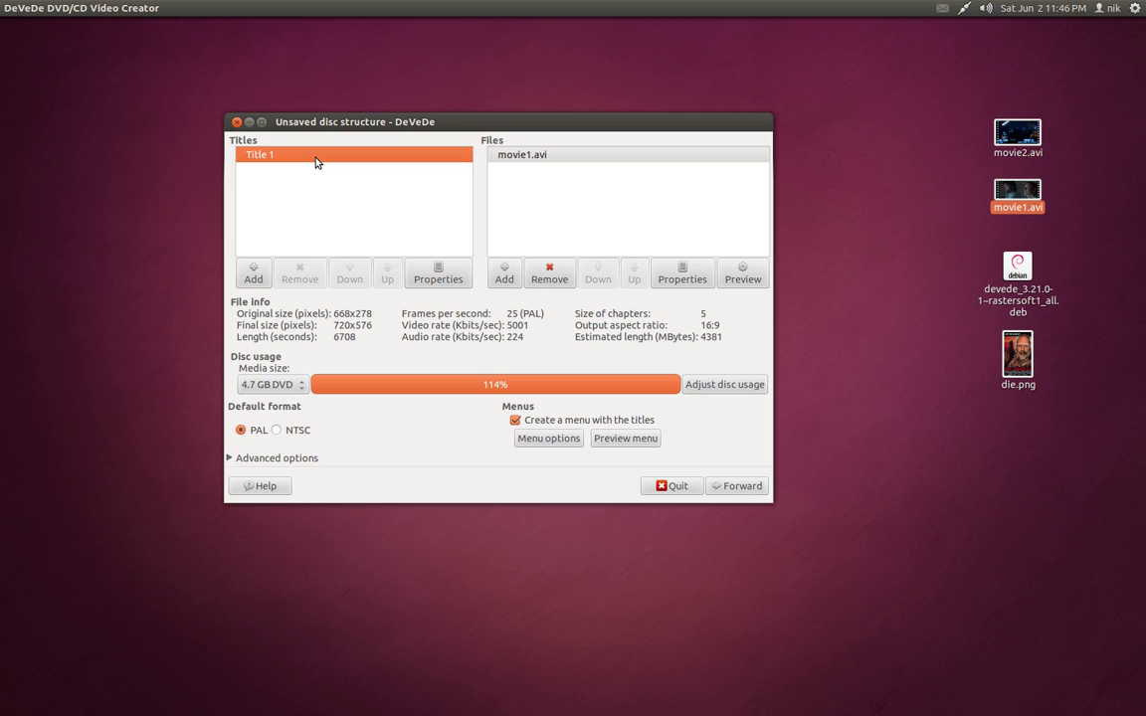
click(437, 274)
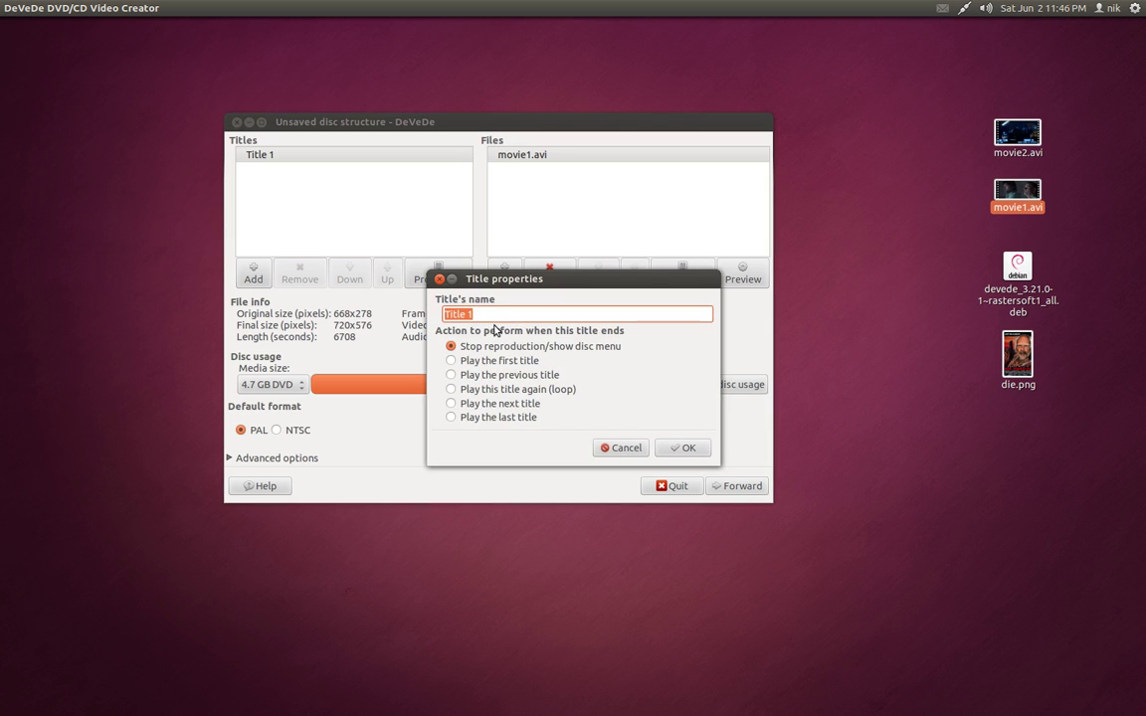
triple_click(498, 317)
key(BackSpace)
text(movie)
click(677, 450)
drag(458, 127, 449, 125)
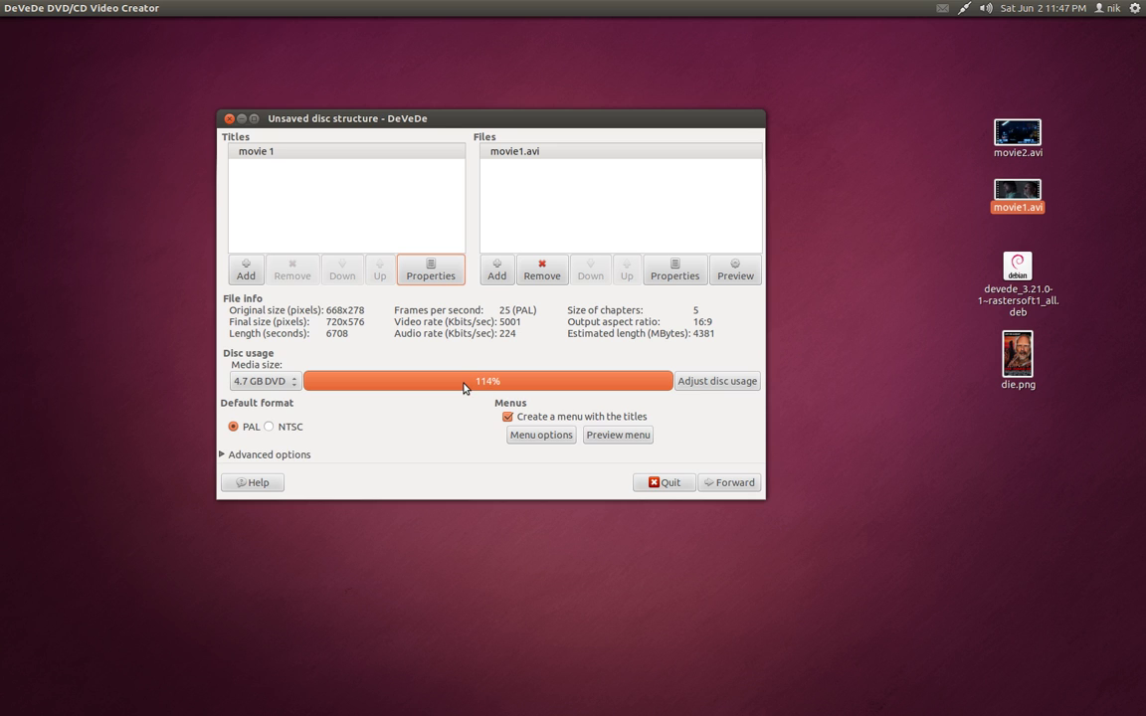
Step: Check the available media sizes, keep 4.7 GB DVD, and adjust the disc usage to fit it
click(281, 389)
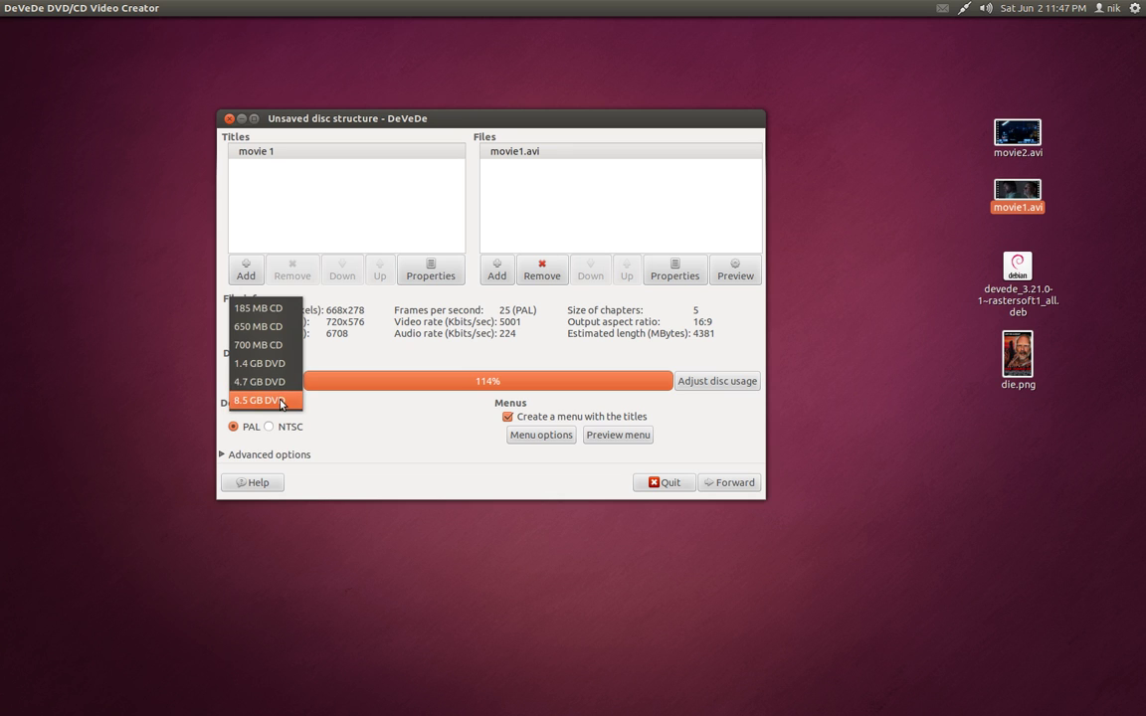
click(295, 404)
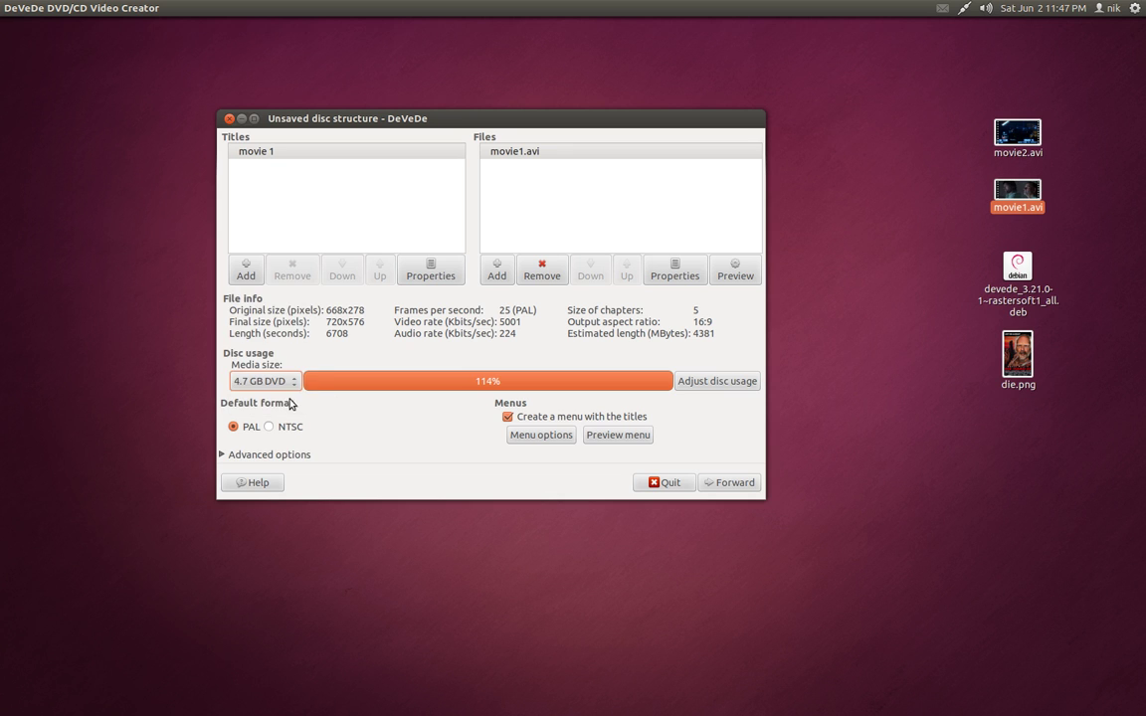
click(703, 388)
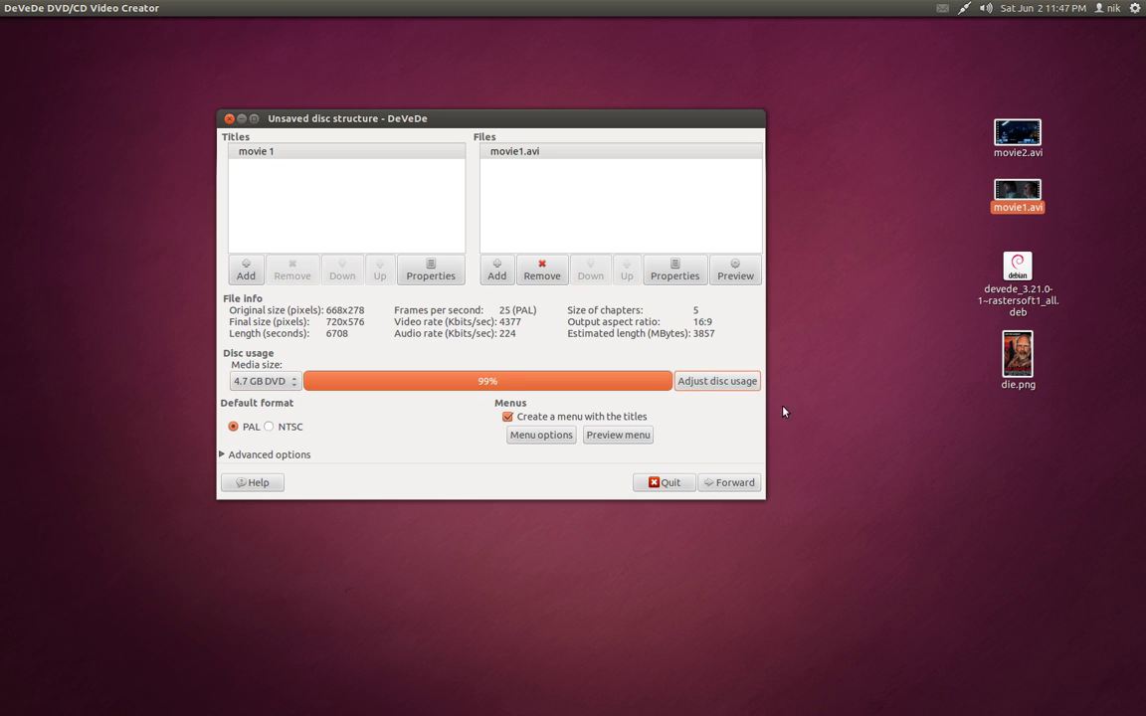
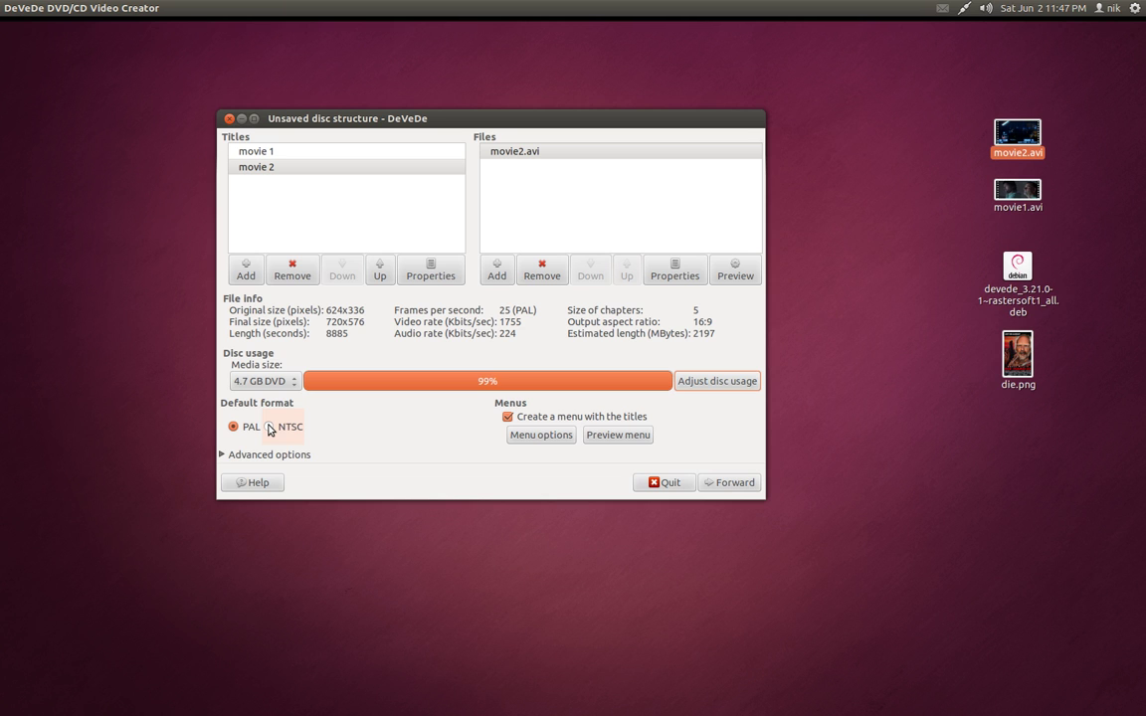
Step: Set the default format to NTSC, and expand the advanced options to view the actions before collapsing them
click(270, 429)
click(224, 455)
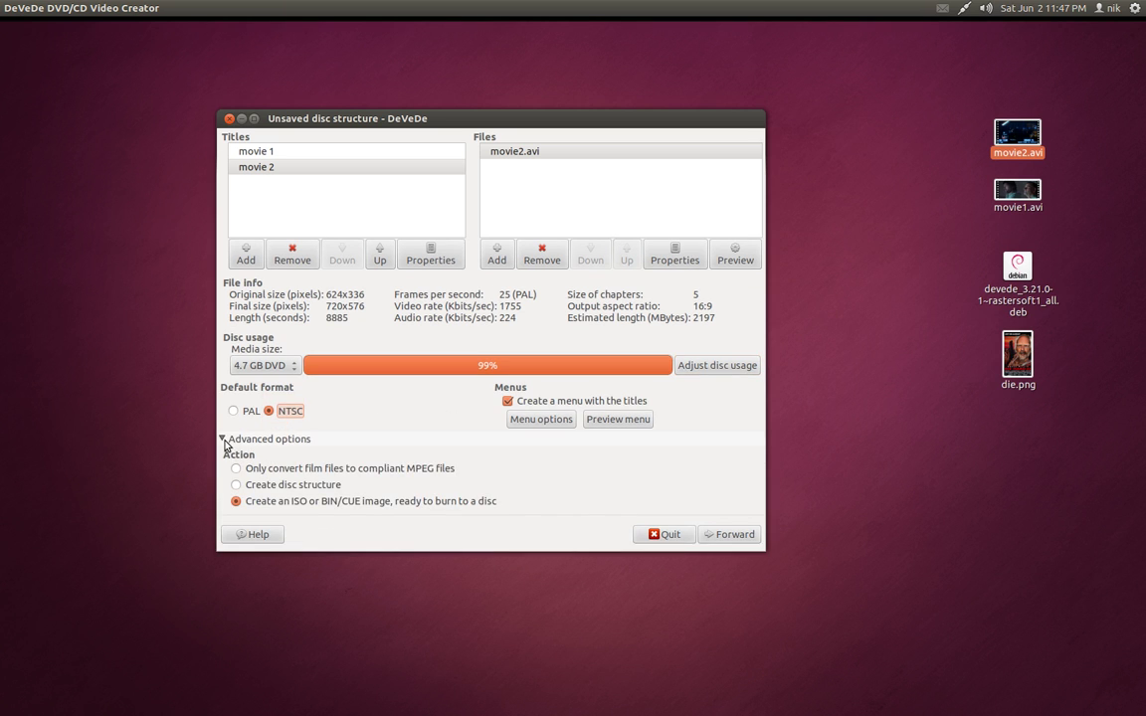
click(223, 440)
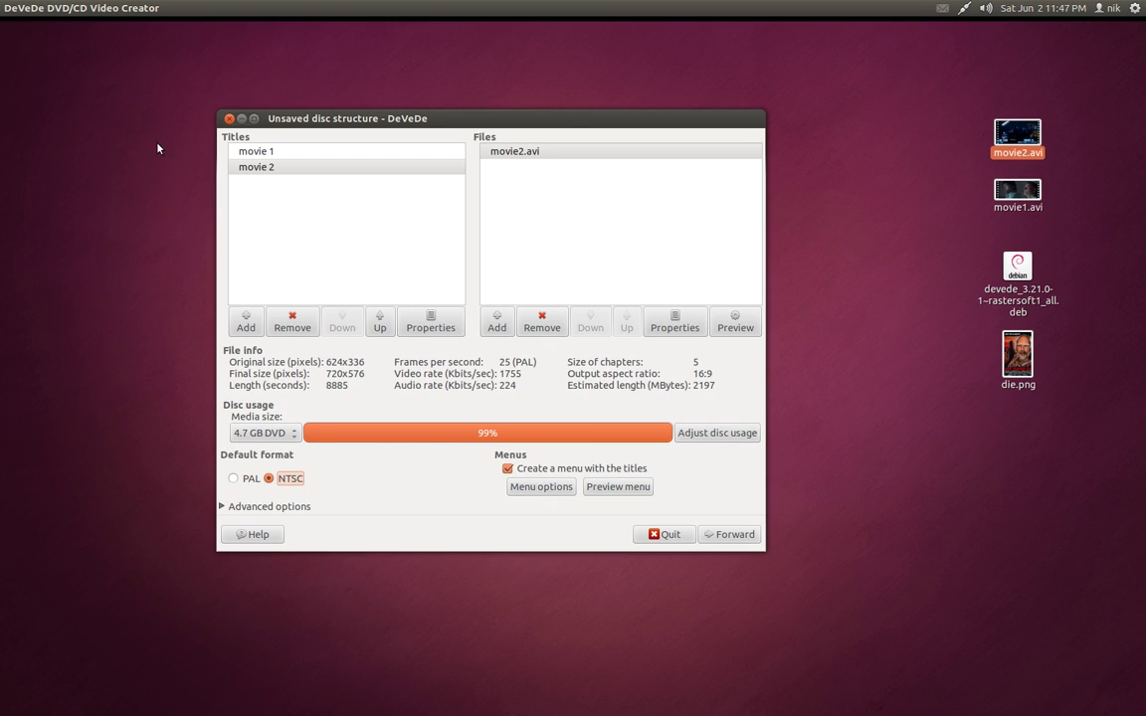
Step: In the preferences, enable optimizations for multicore CPUs and set the temporary files folder to Videos
mouse_move(142, 9)
click(107, 8)
mouse_move(81, 8)
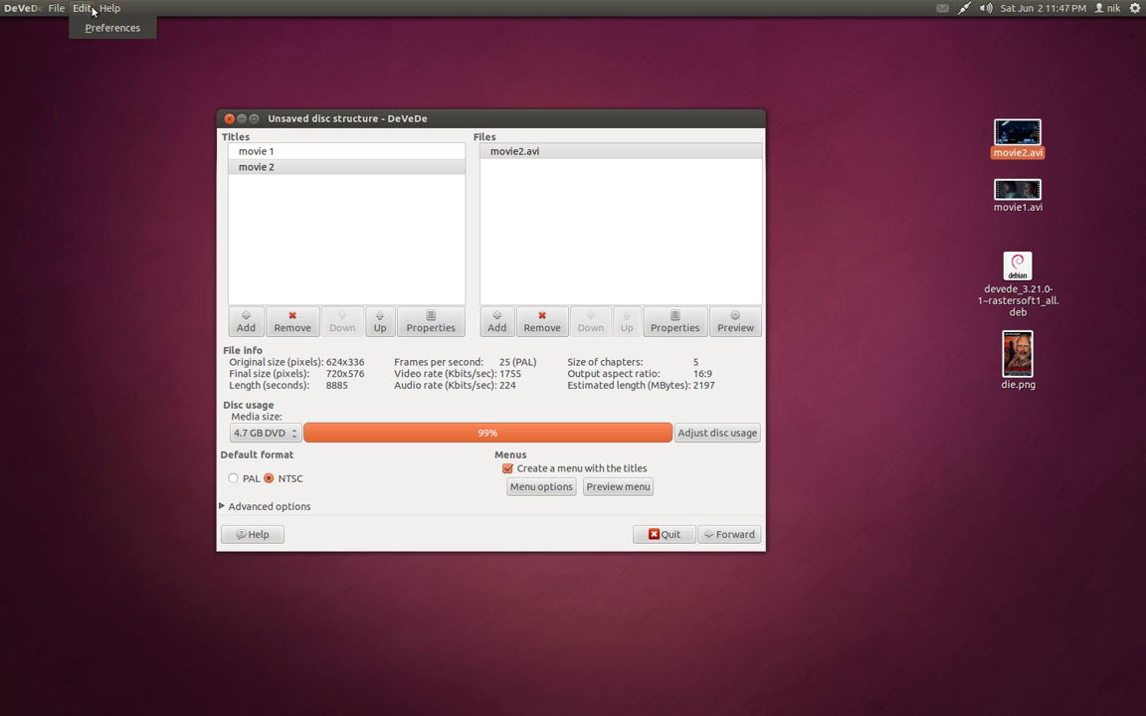
click(94, 30)
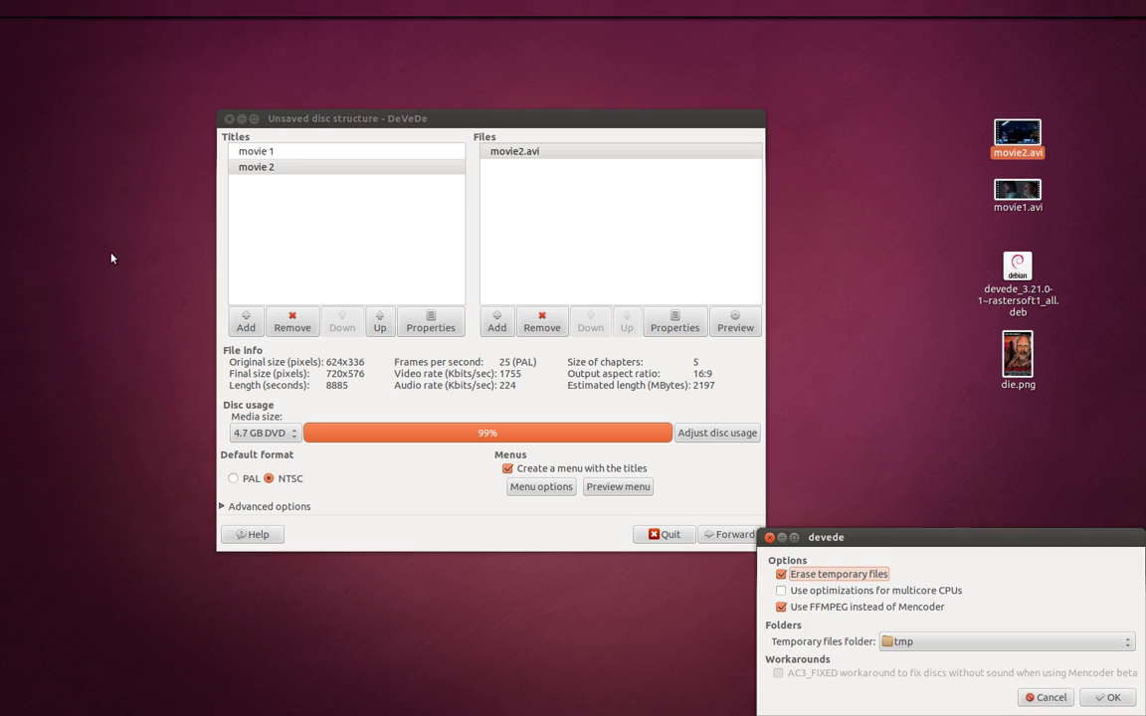
drag(917, 540, 325, 189)
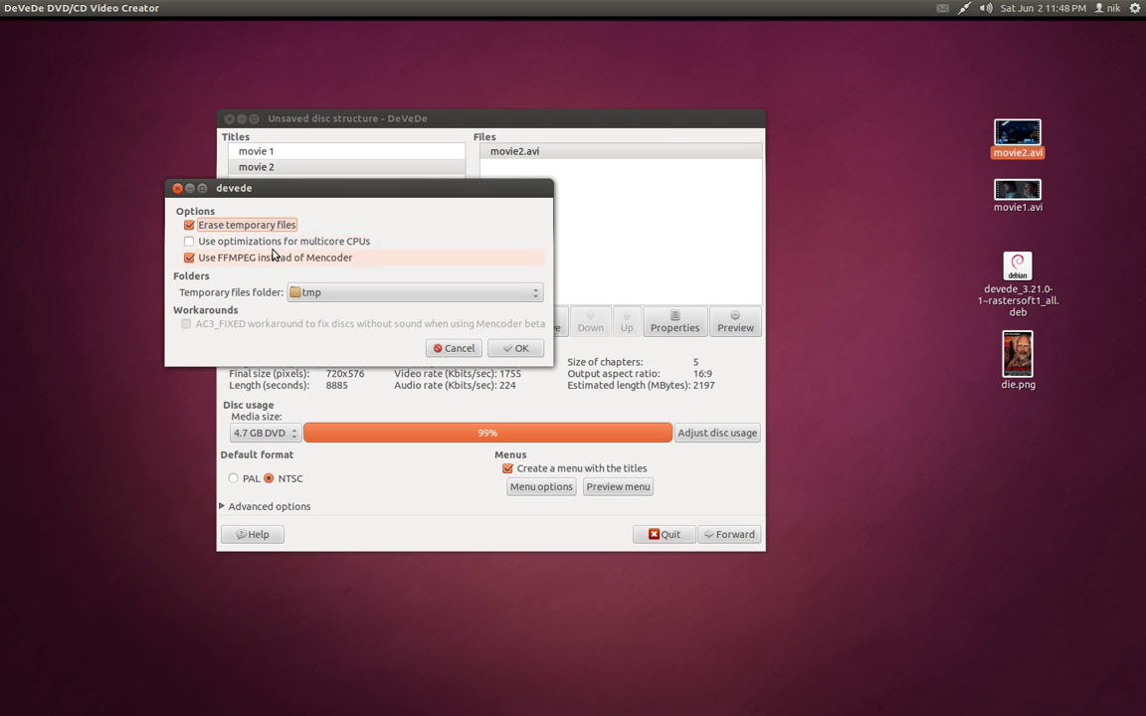
click(188, 242)
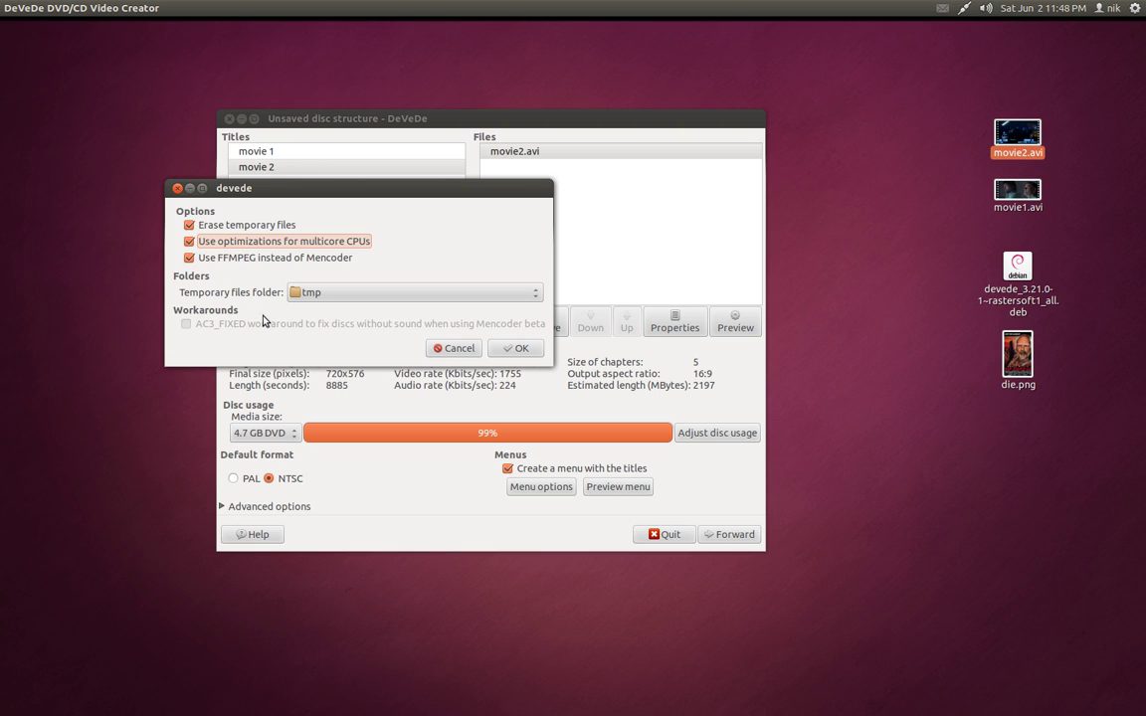
drag(433, 188, 391, 171)
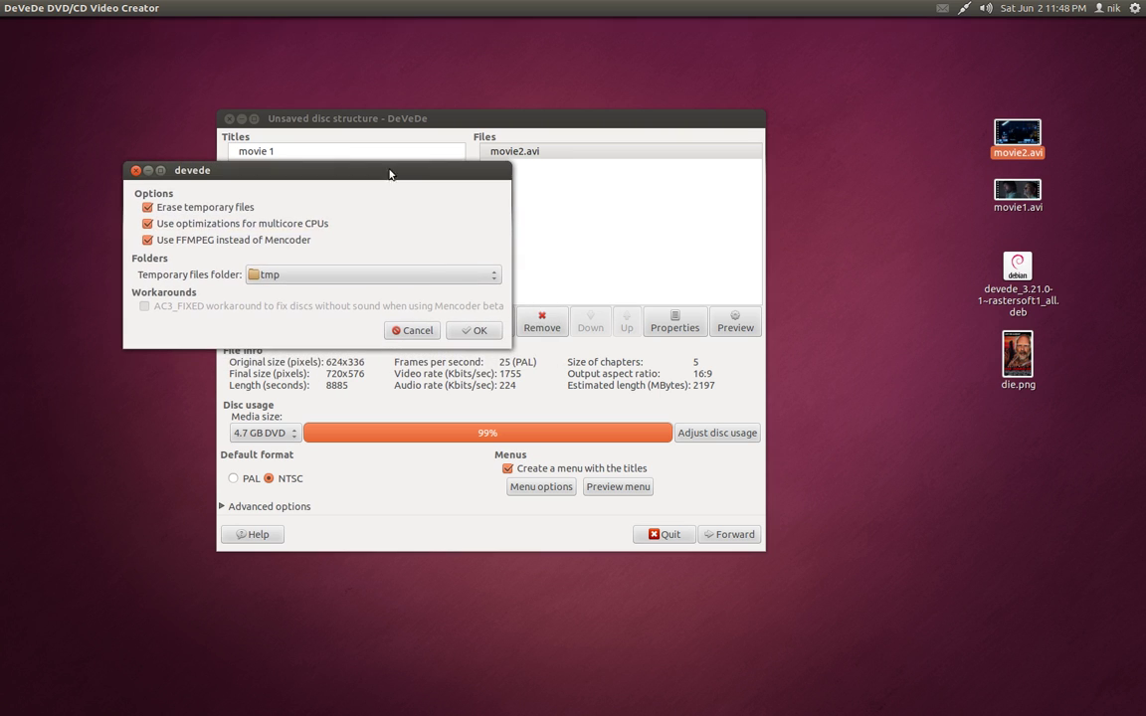
click(282, 281)
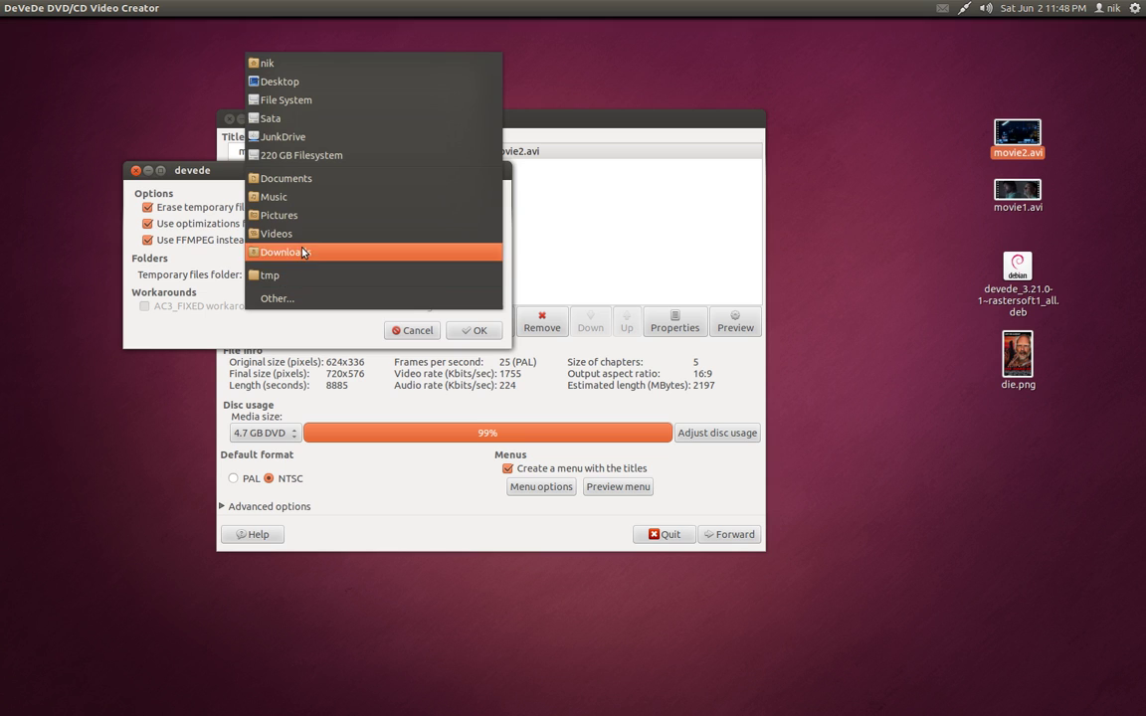
click(304, 235)
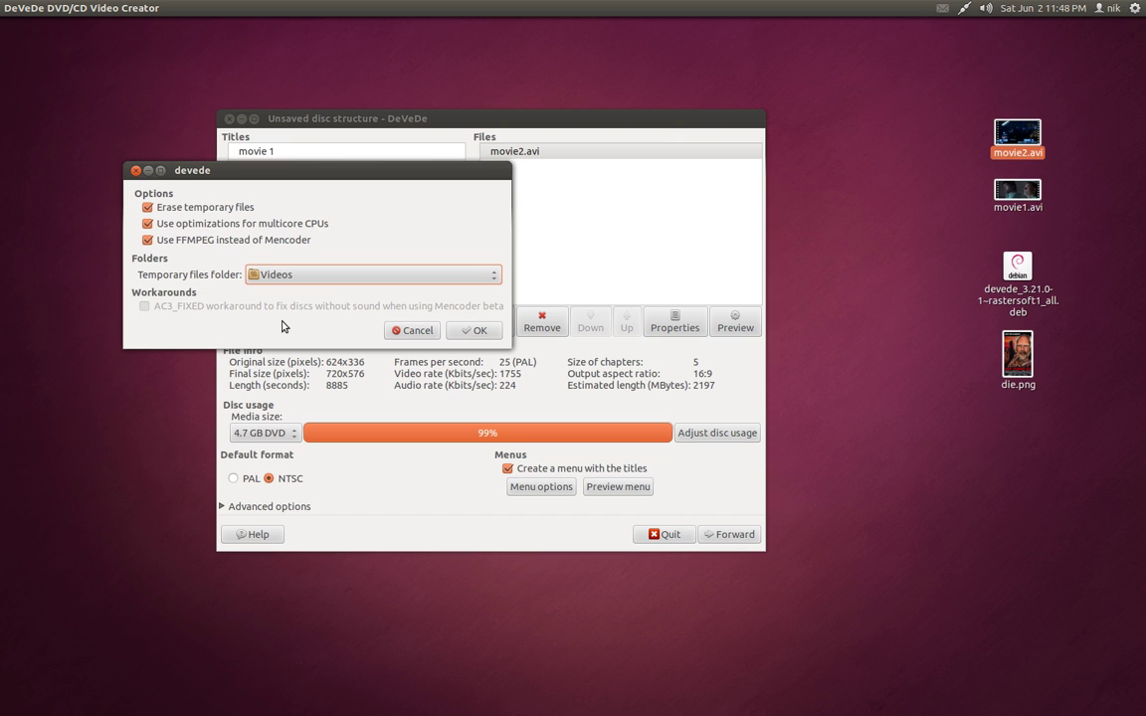
click(474, 330)
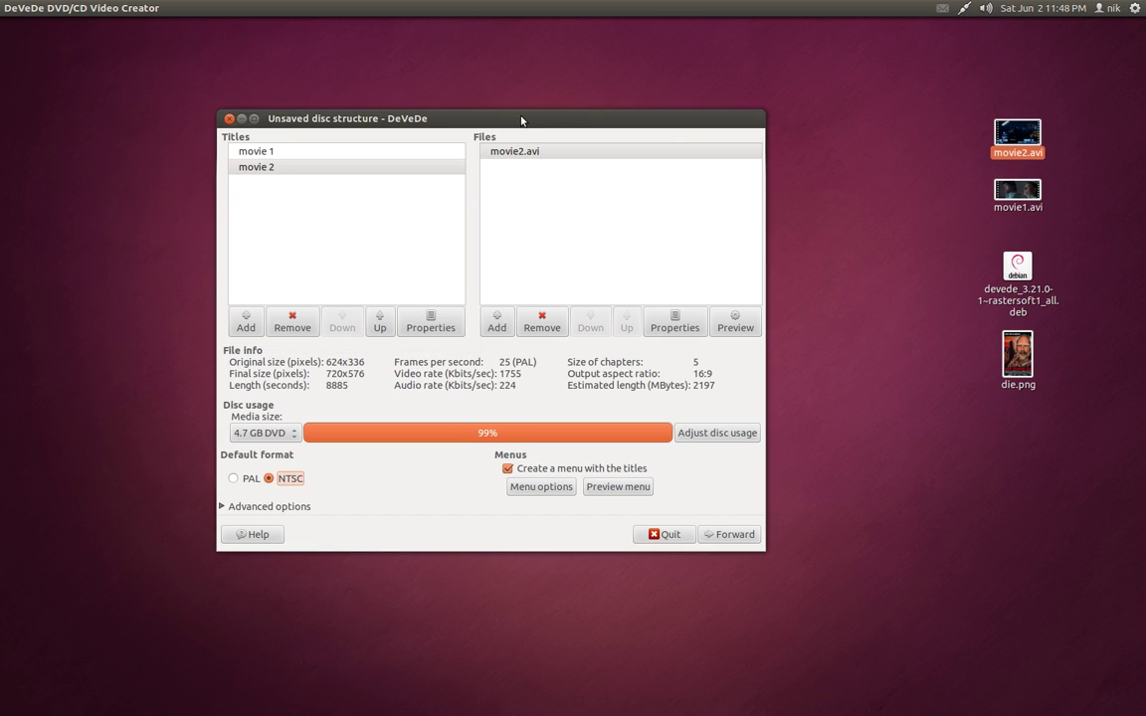
Step: Move the disc structure window, preview the disc menu with its default background twice, and close each preview
drag(473, 118, 435, 102)
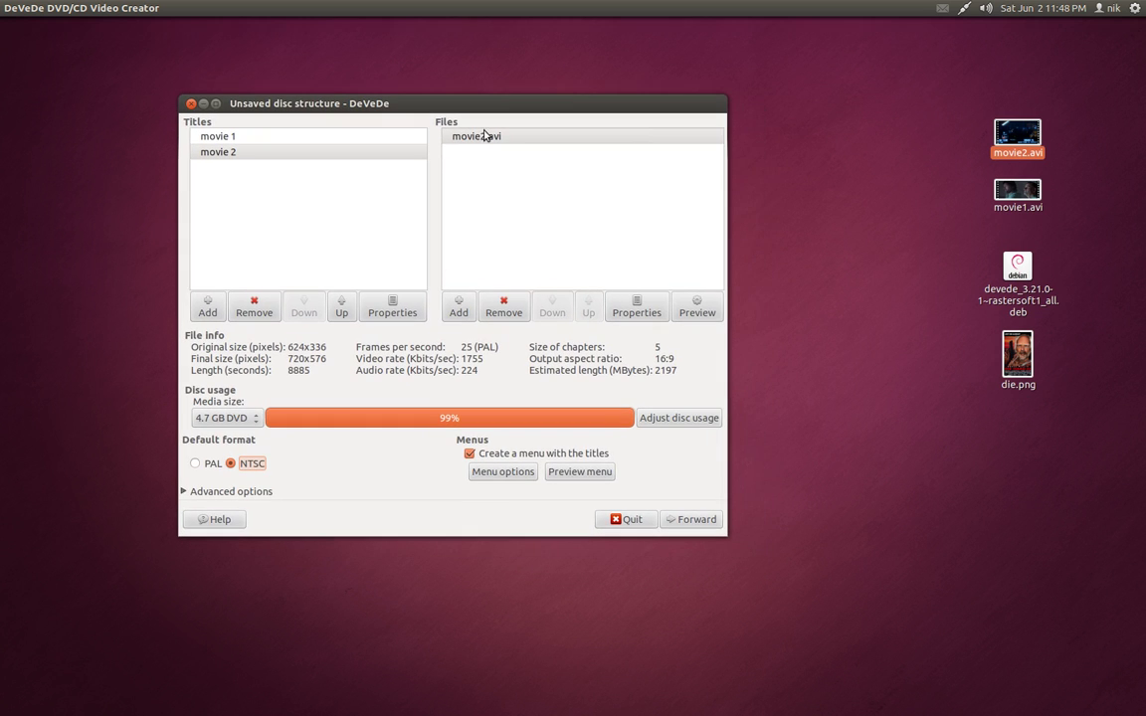
click(575, 476)
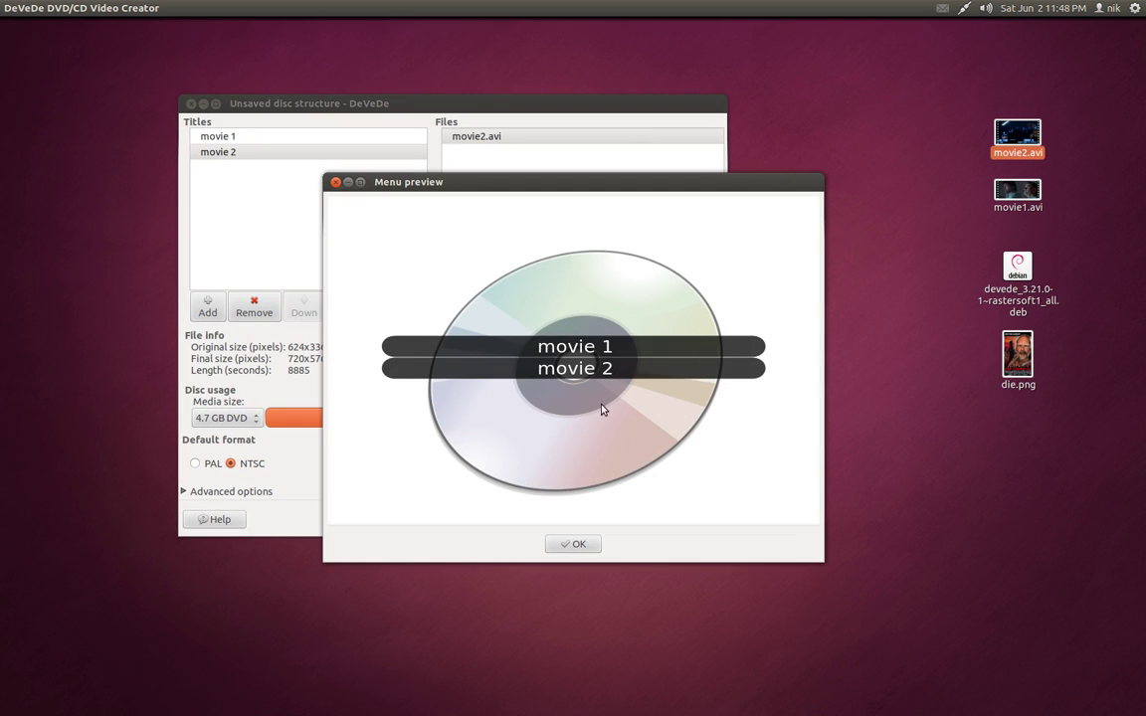
click(336, 182)
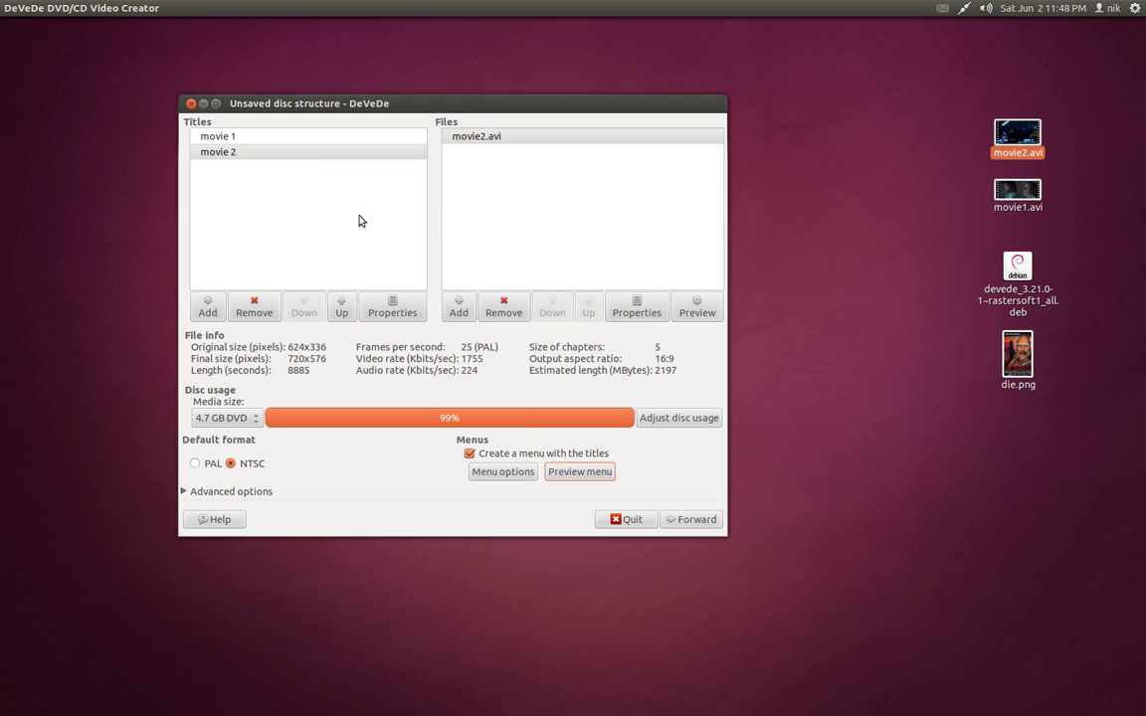
click(562, 472)
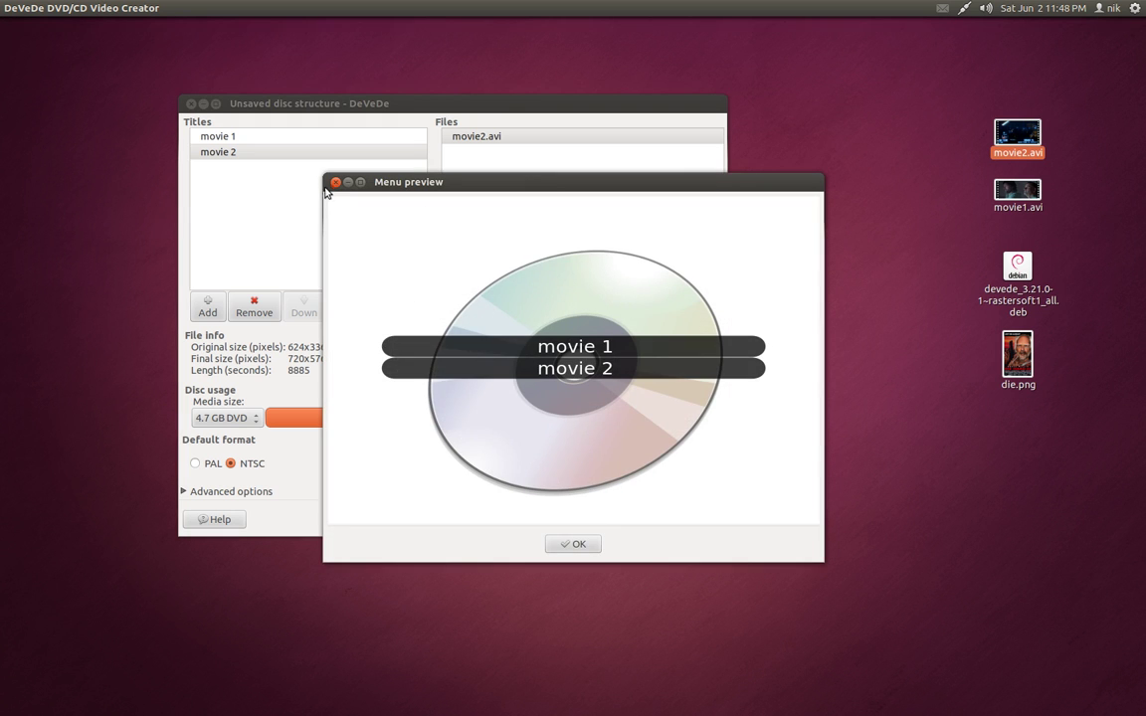
click(335, 182)
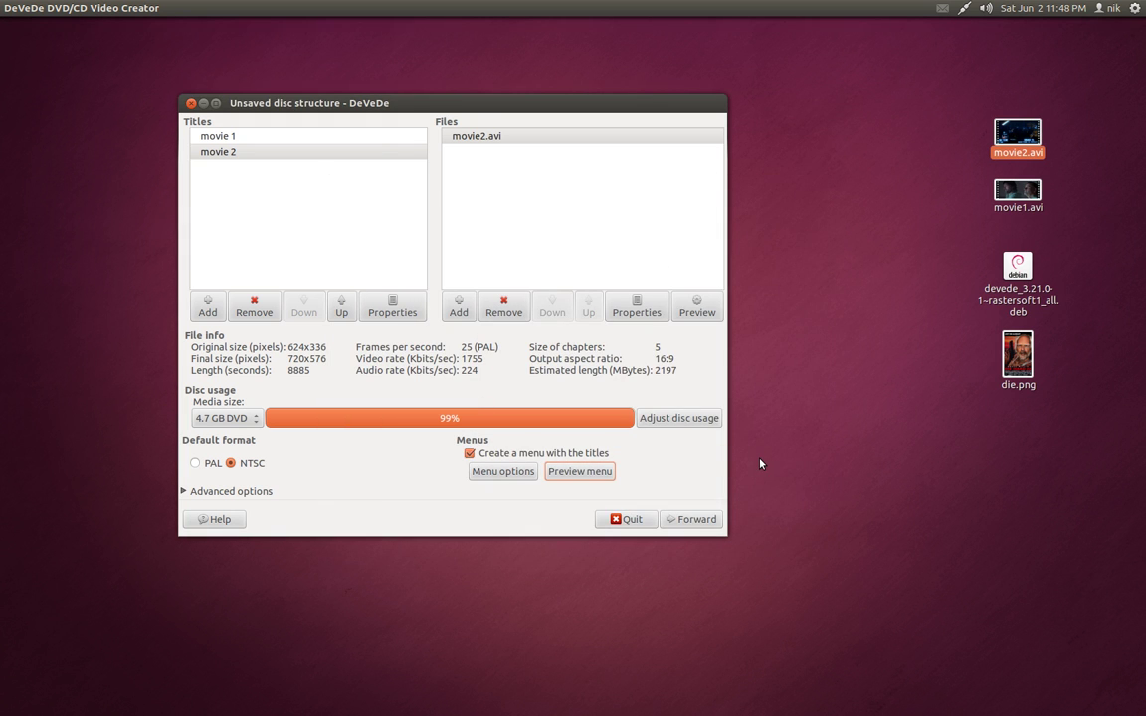
Step: Set die.png from the Desktop as the background picture in the disc menu options
click(504, 472)
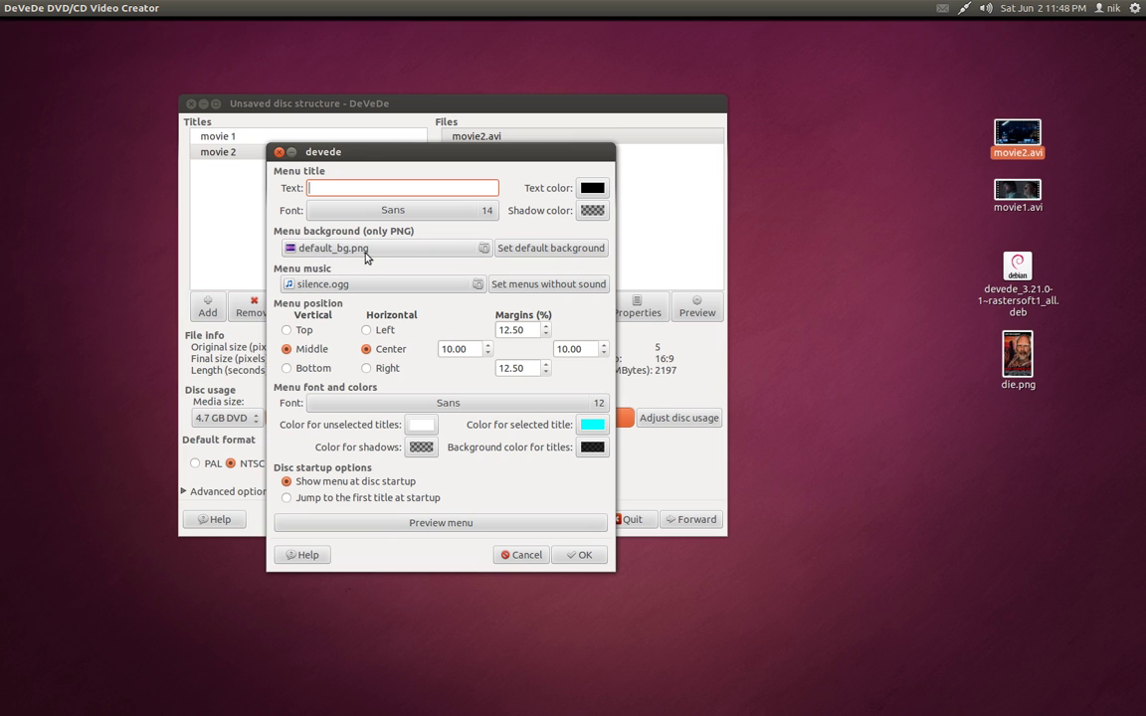
click(387, 249)
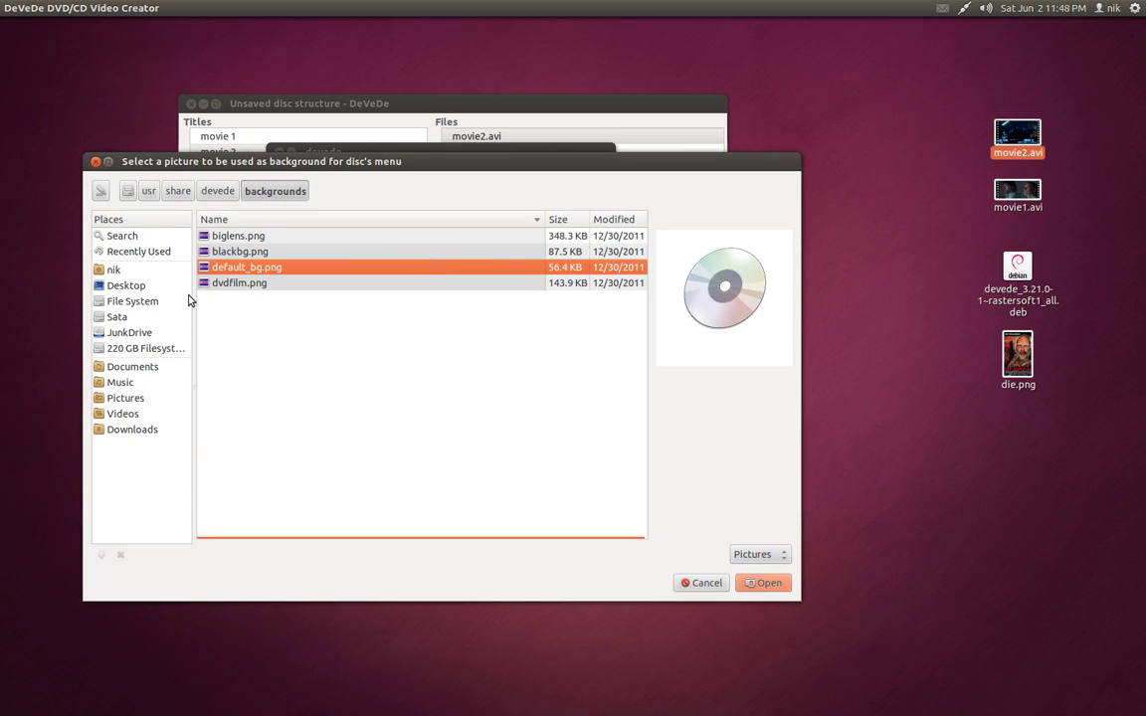
click(127, 286)
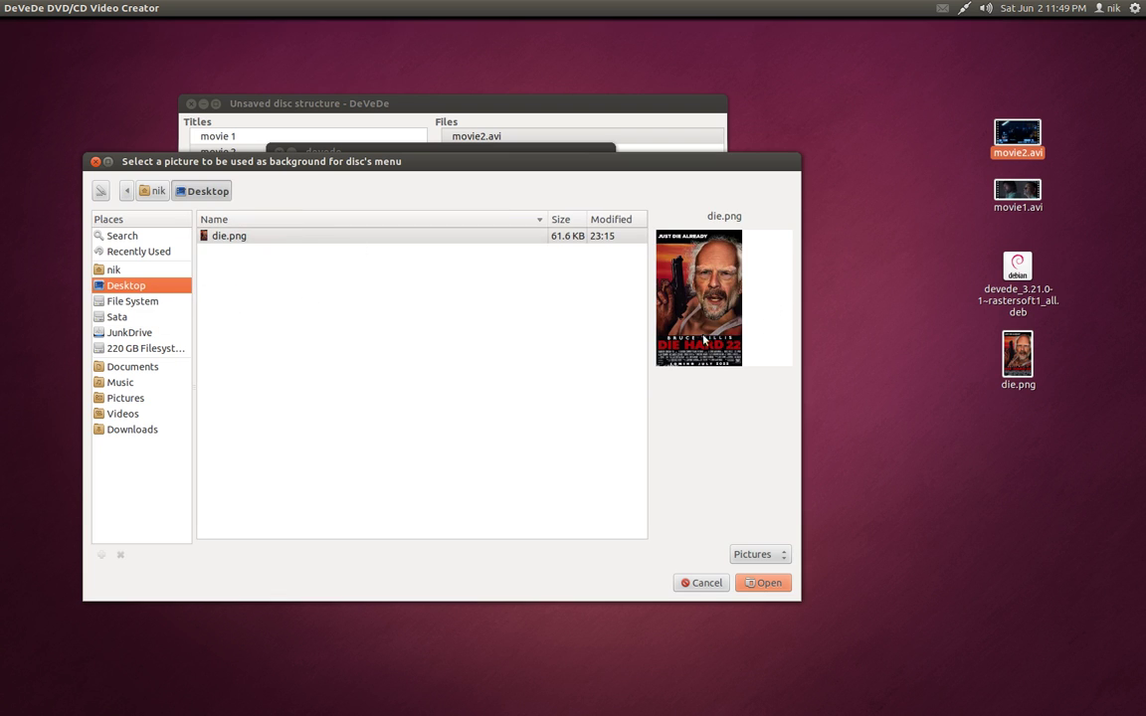
click(764, 583)
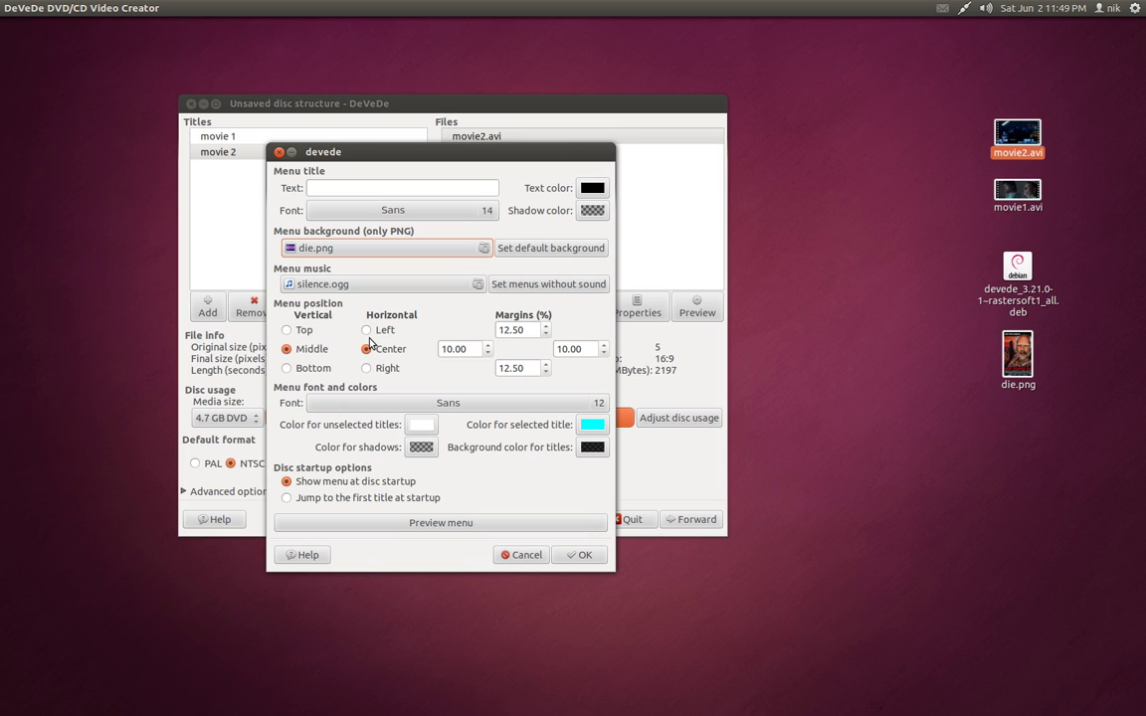
Step: Set the menu position to Bottom vertically and Left horizontally, and accept the menu options
click(287, 370)
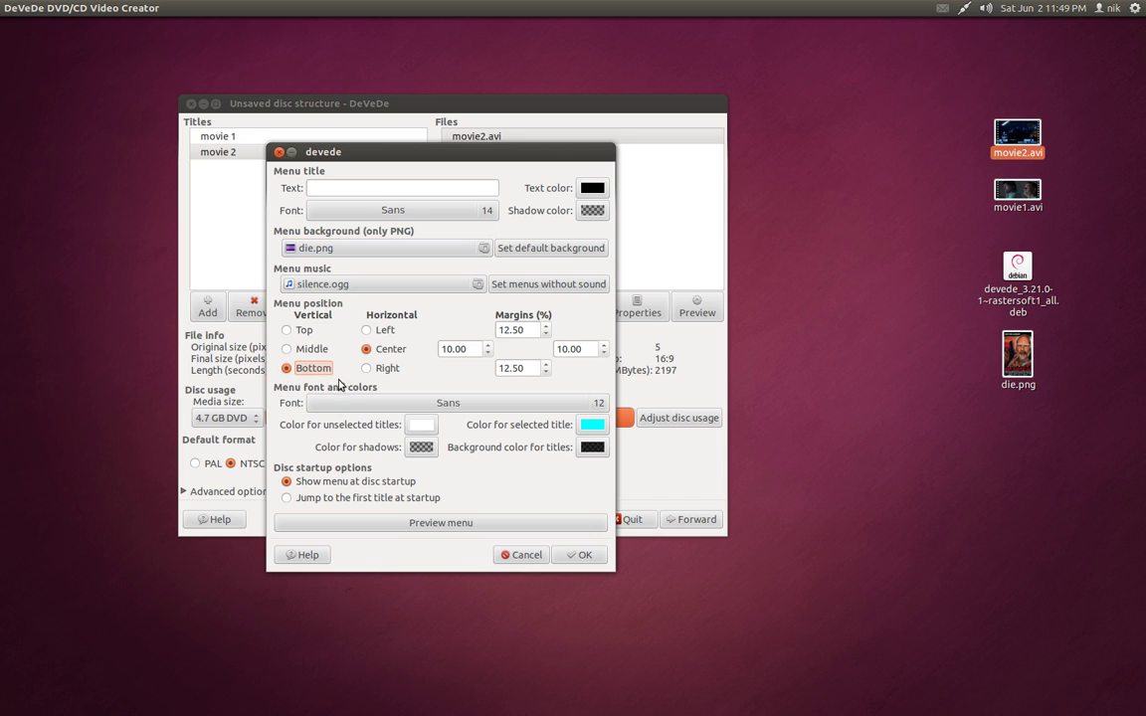
click(366, 329)
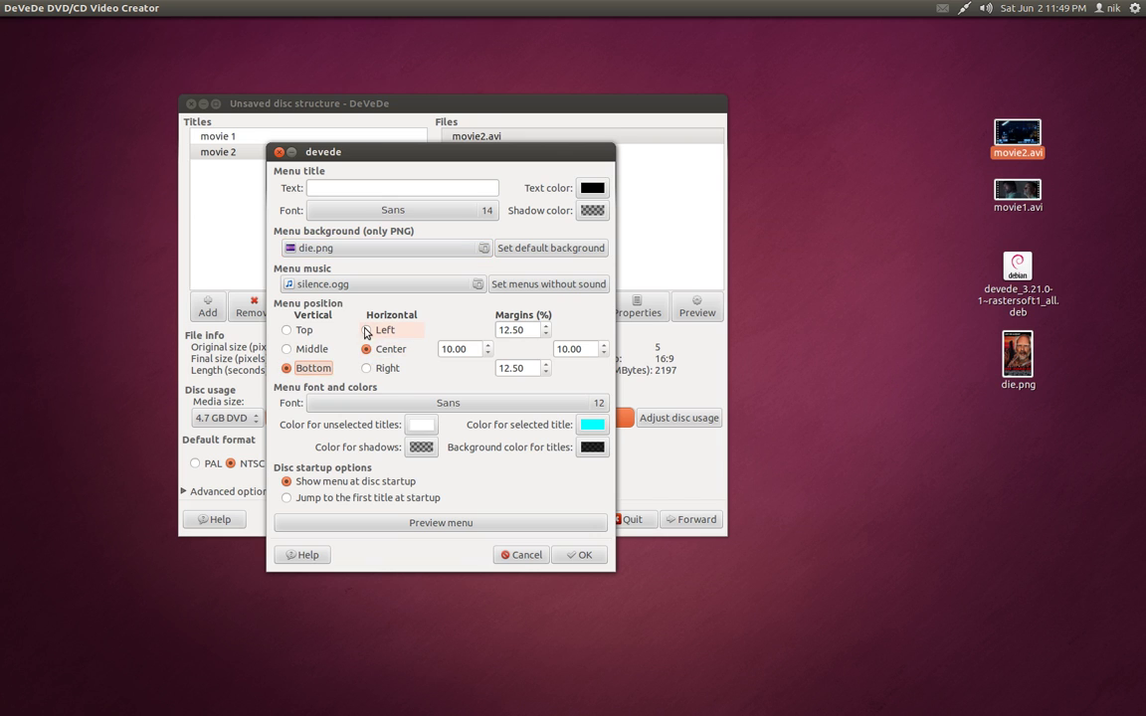
click(567, 556)
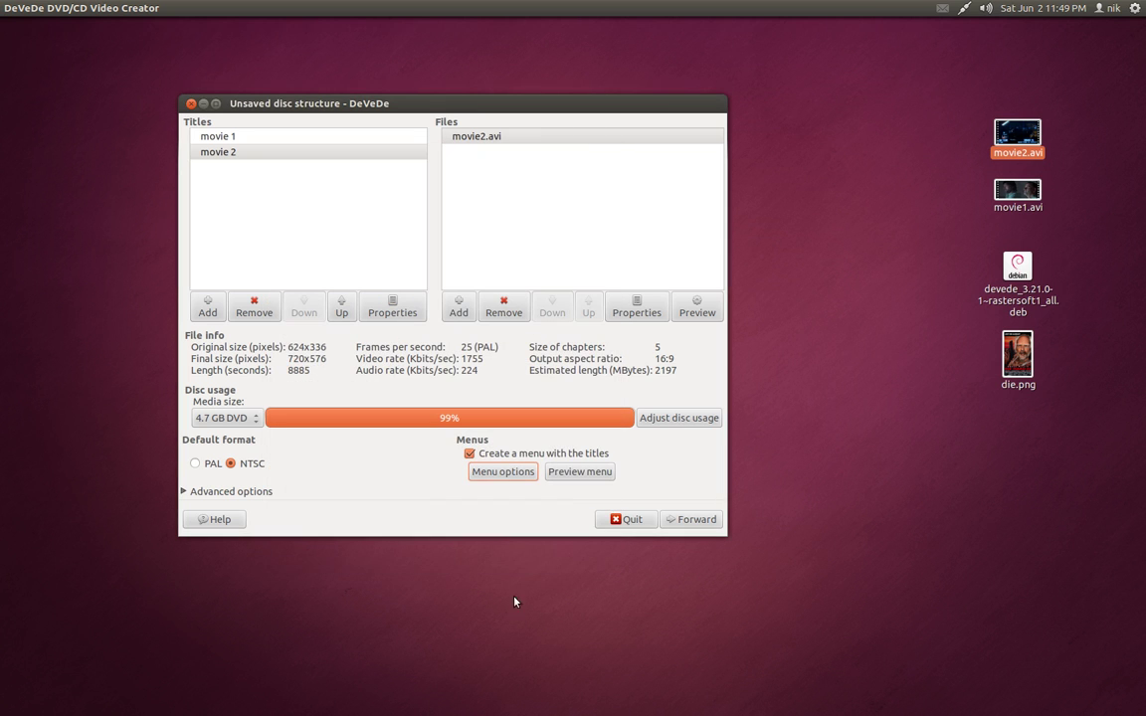
Step: Preview the customized disc menu, close the preview, and minimize the disc structure window
click(572, 481)
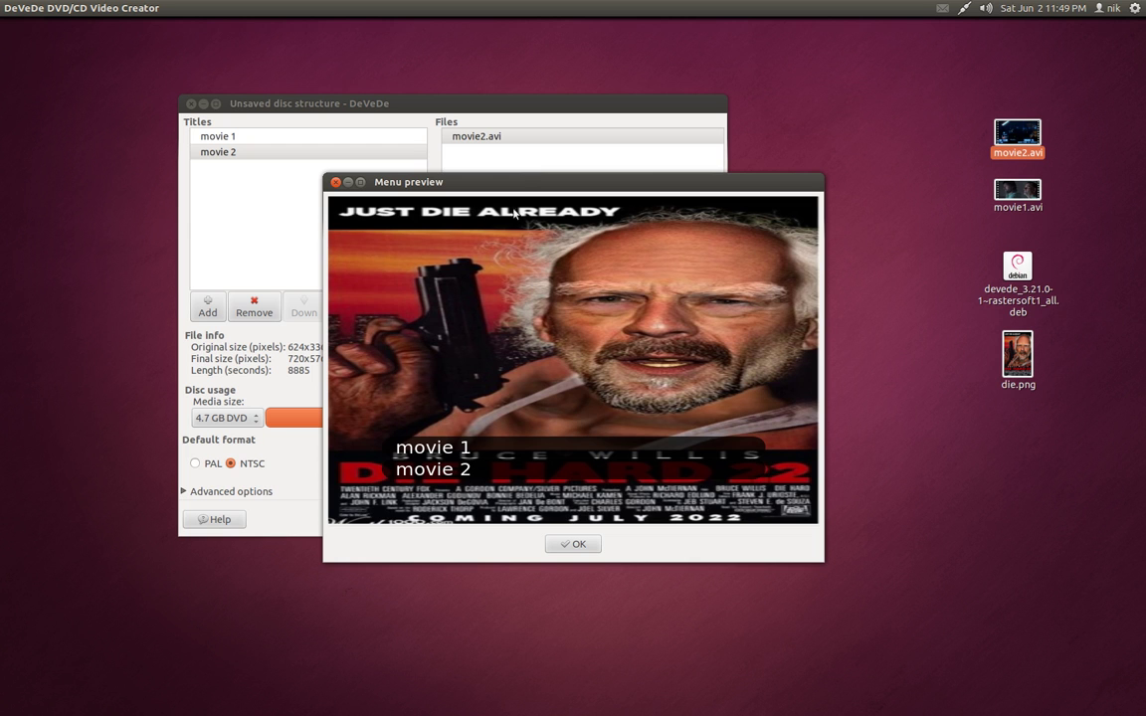
mouse_move(515, 183)
mouse_down()
mouse_move(416, 155)
mouse_move(518, 189)
mouse_up()
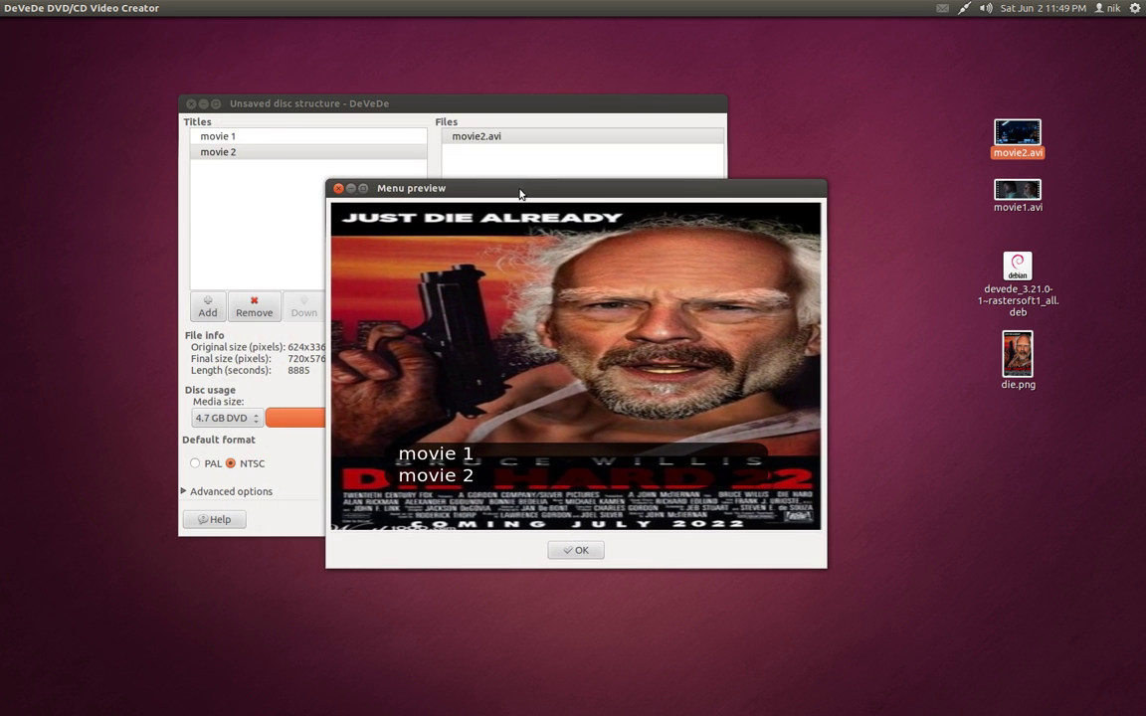
click(338, 188)
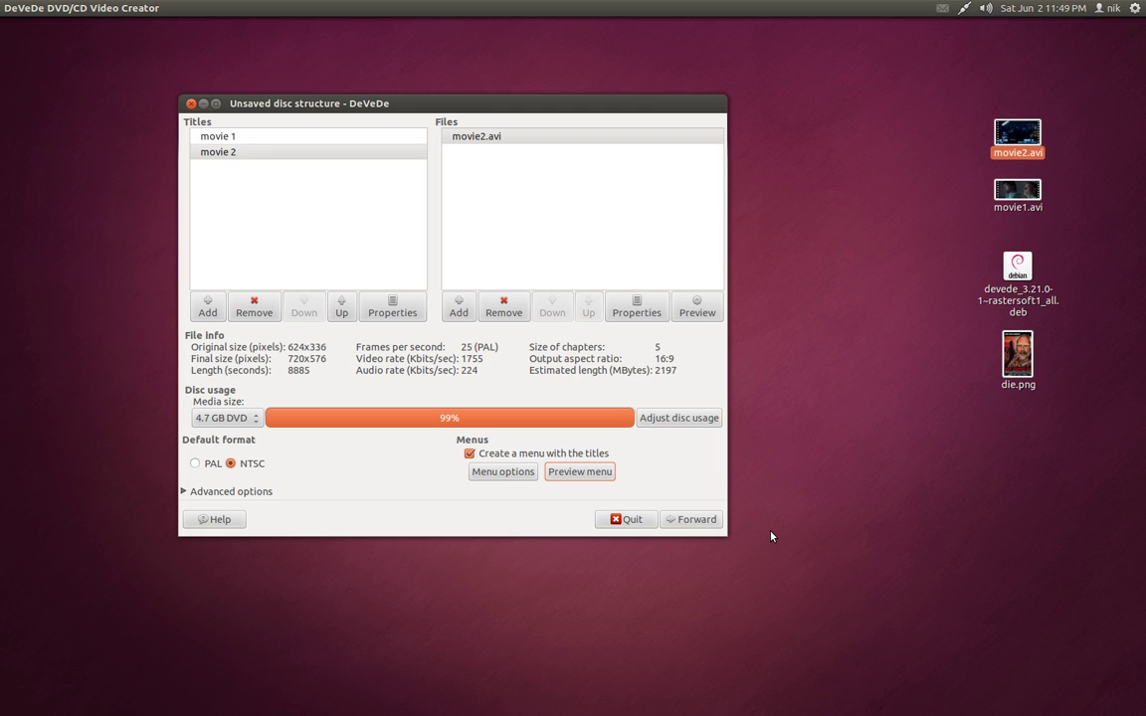
click(203, 104)
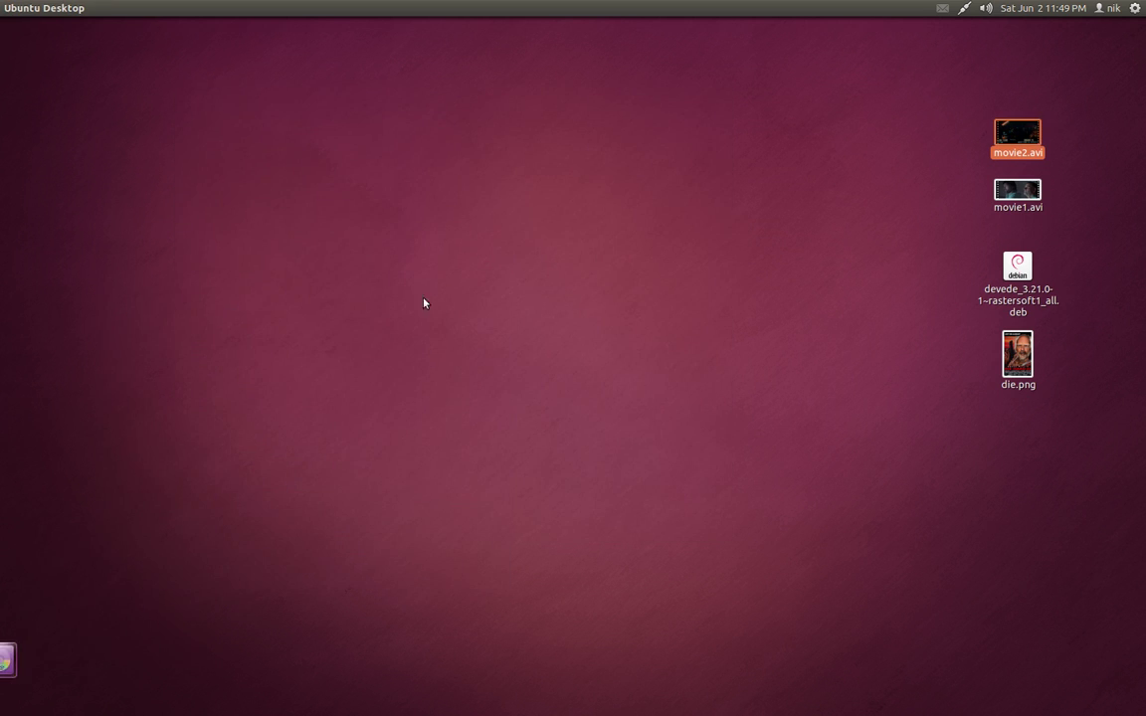